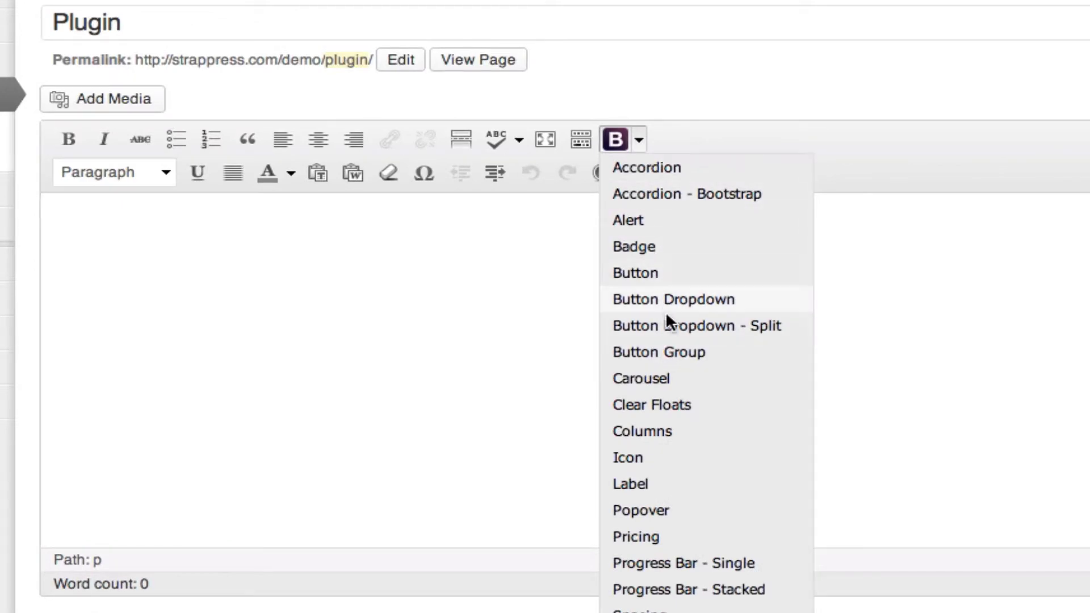
Insert a Button shortcode into the page body and open the Buttons section of Bootstrap's Base CSS documentation
left_click(659, 271)
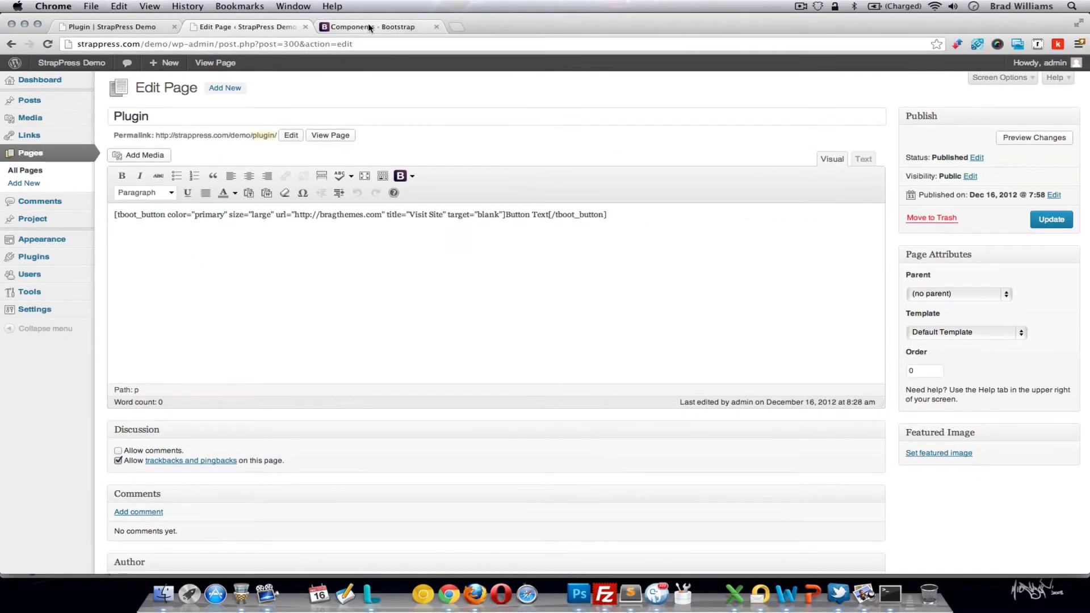
left_click(369, 25)
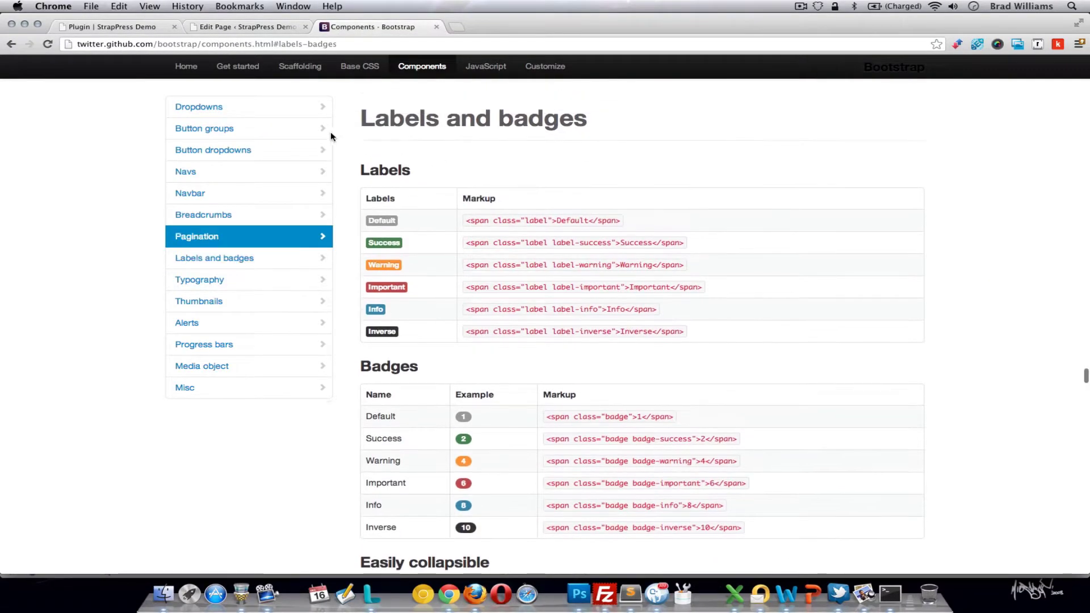
left_click(357, 68)
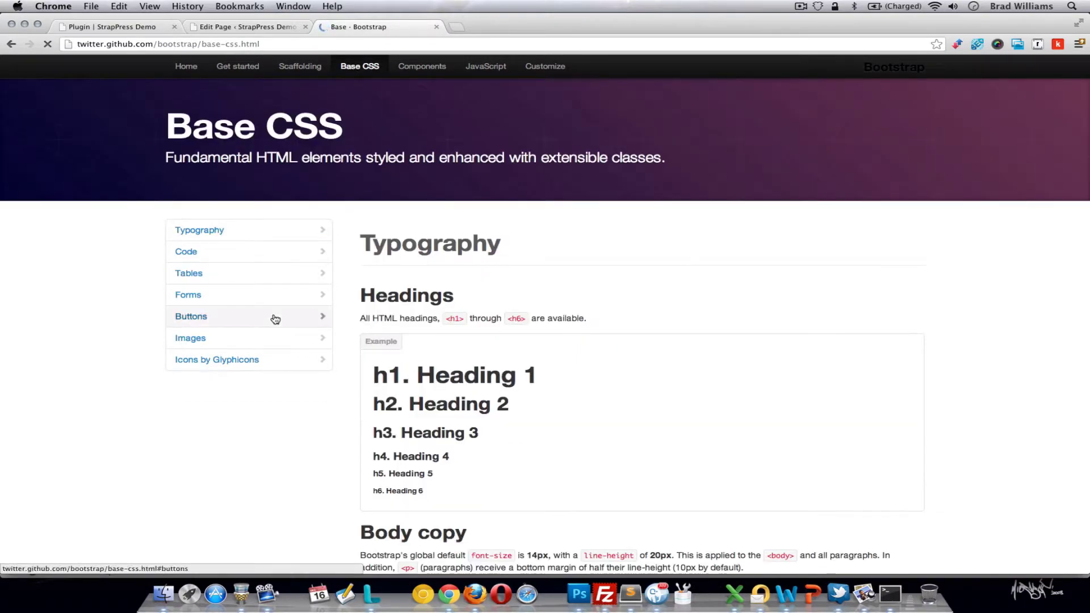
left_click(275, 318)
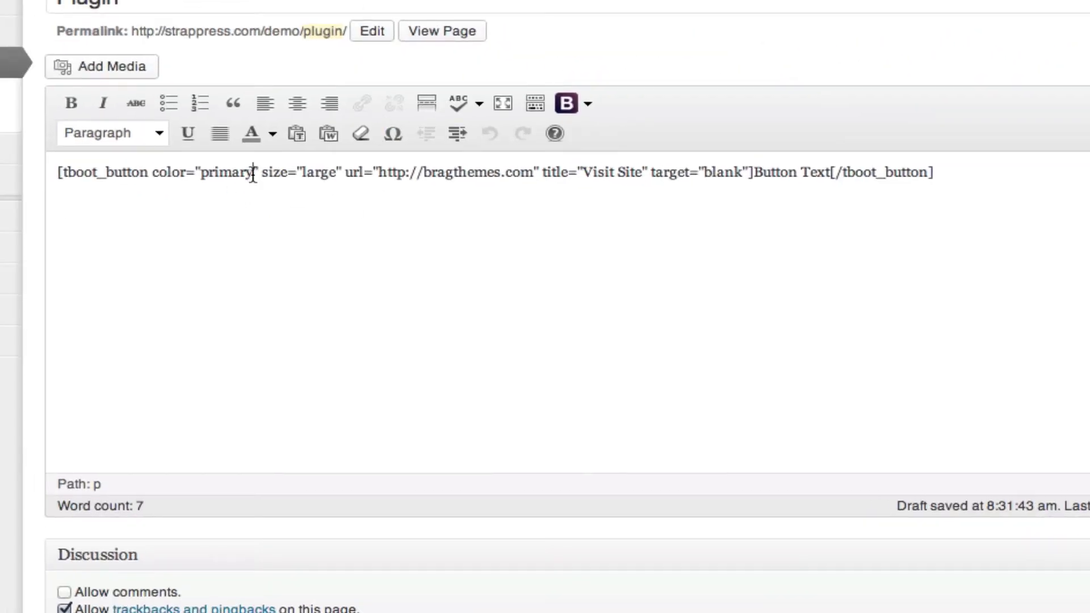
Set the button shortcode's color to "success" and consult Bootstrap's documentation on default buttons and button sizes
left_click_drag(253, 173, 200, 175)
type("success")
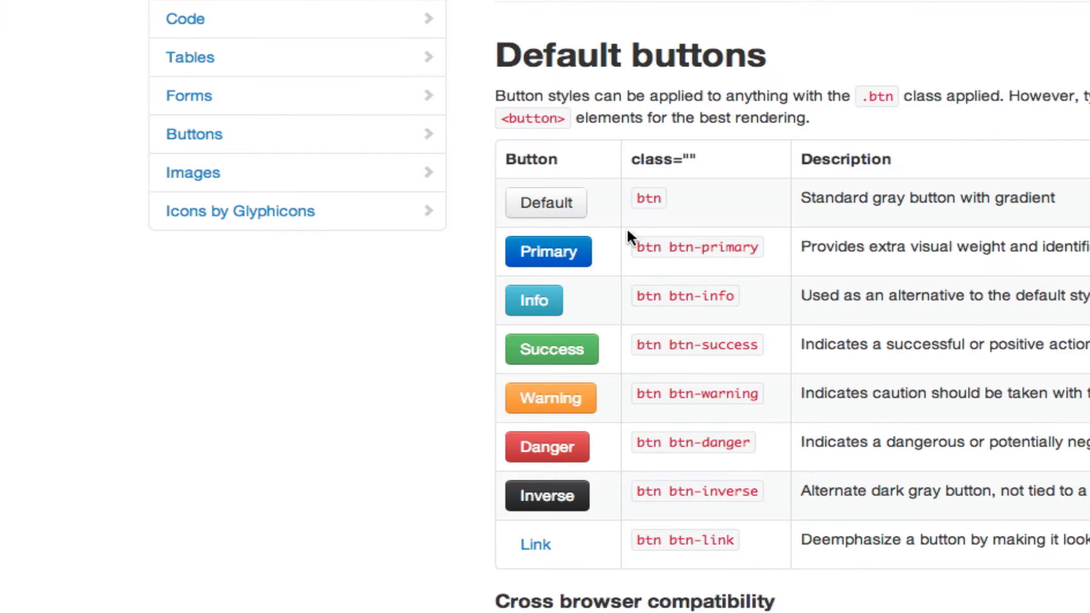
scroll(715, 311, "down", 7)
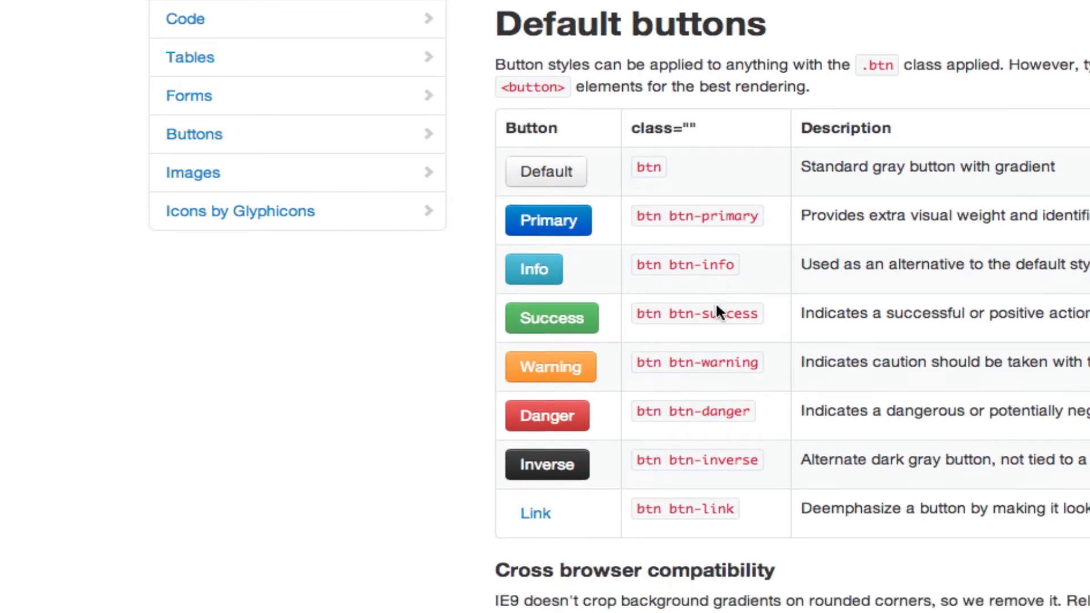
scroll(715, 312, "down", 1)
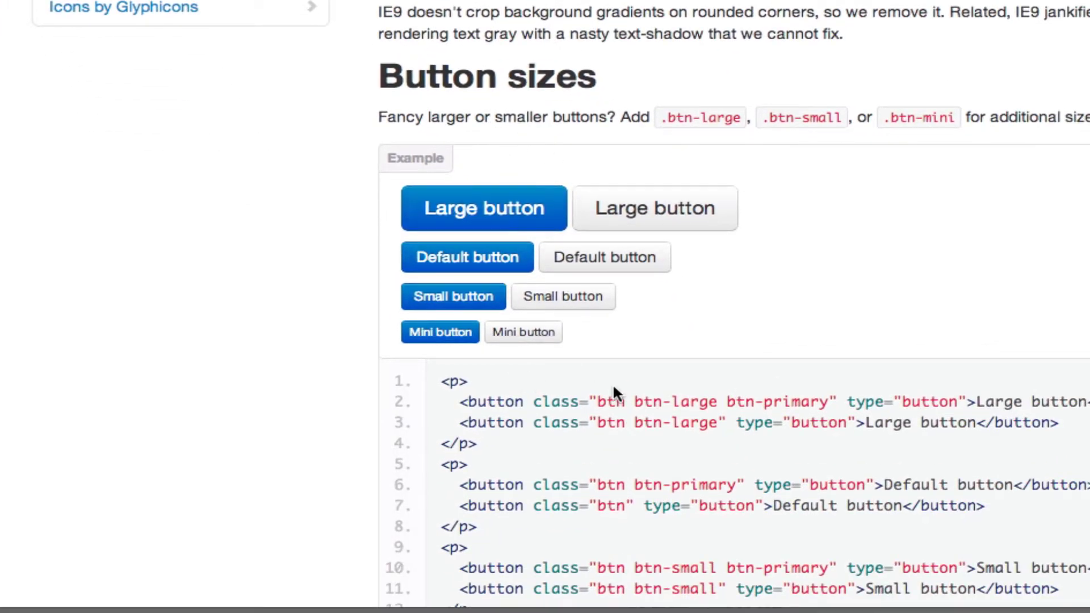
scroll(612, 386, "down", 1)
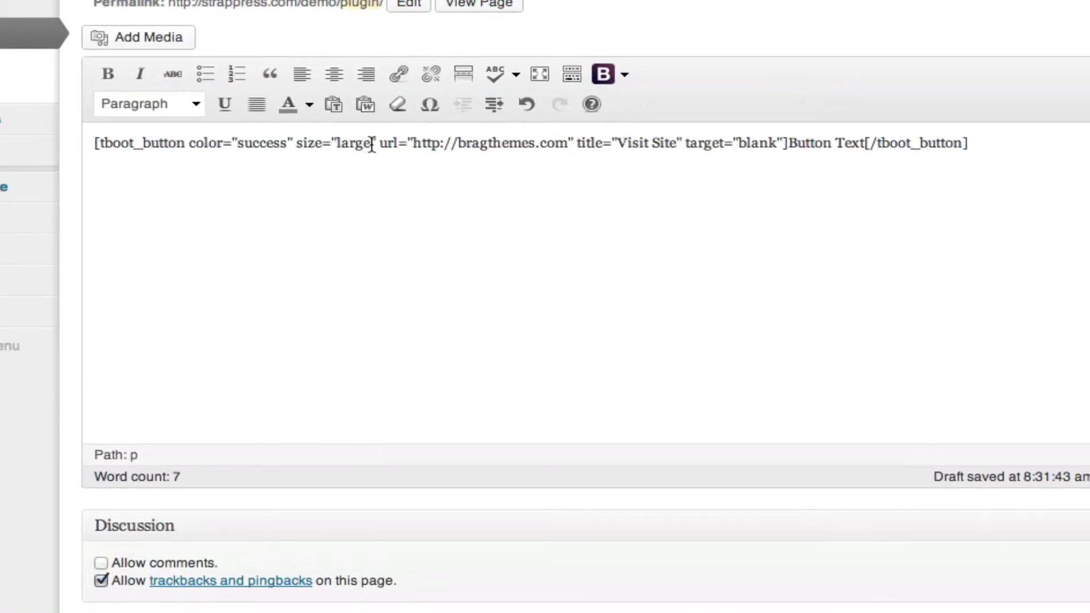
Update the page and reload the published Plugin page to check the success-colored large button
left_click_drag(370, 144, 342, 175)
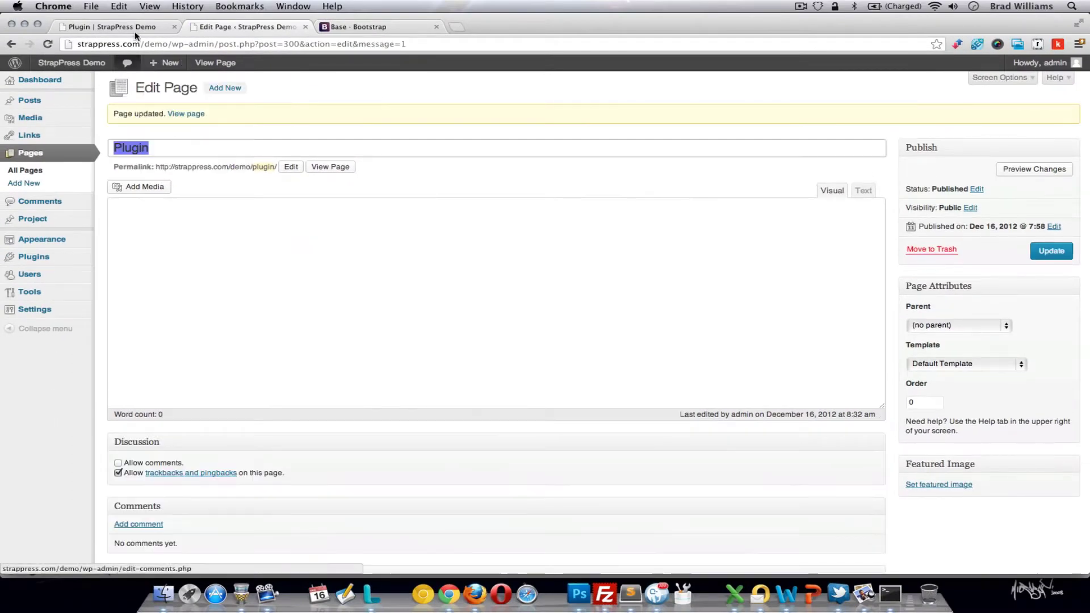
left_click(108, 27)
left_click(48, 43)
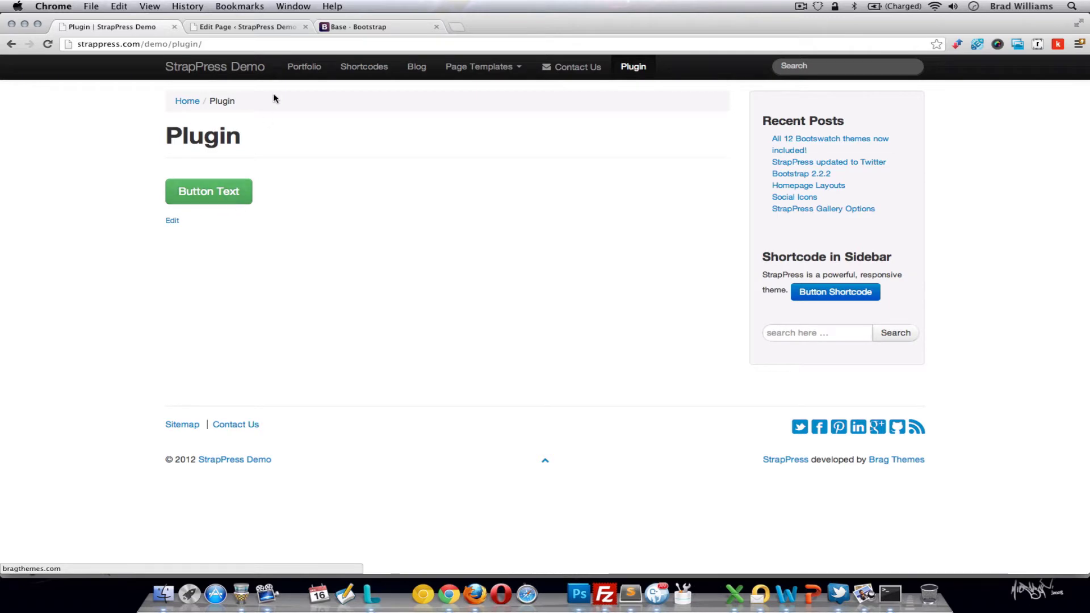
Change the button shortcode's color to "primary" and its size to "mini" in the page editor
left_click(263, 27)
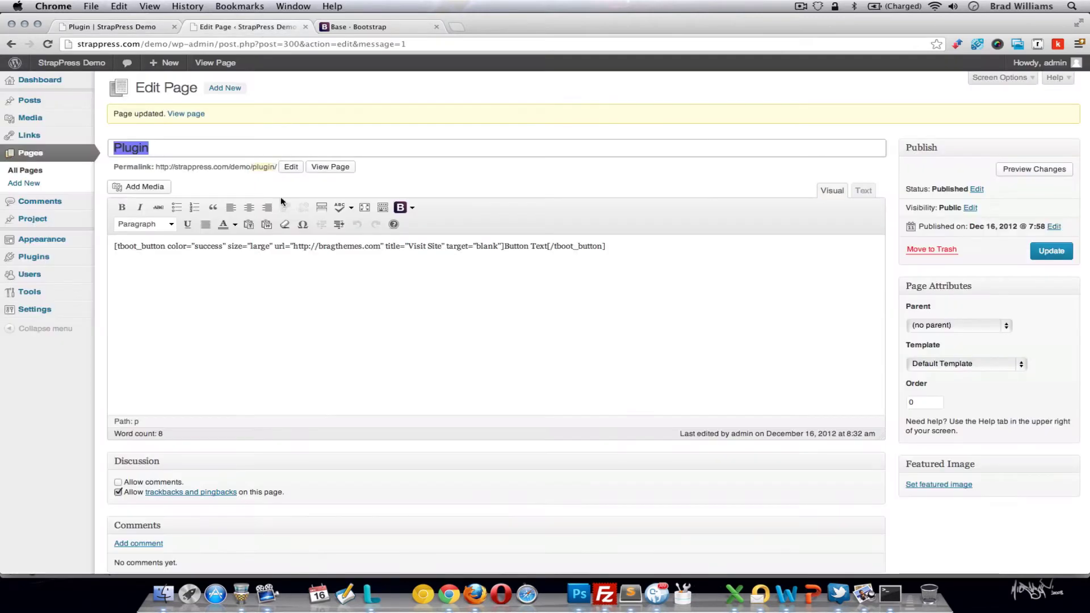
double_click(222, 246)
type("pr")
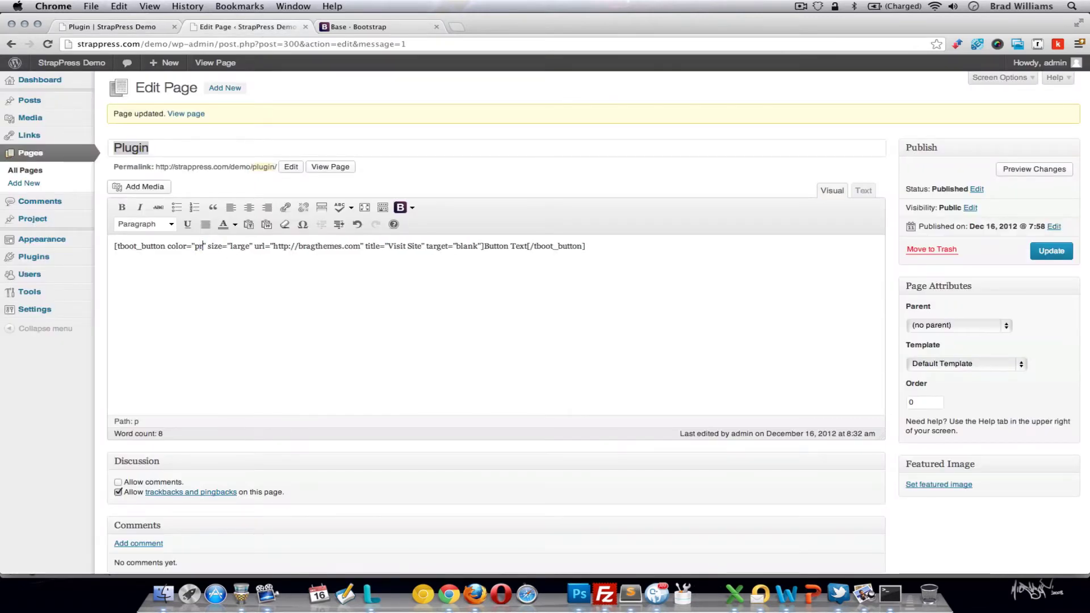
type("imary")
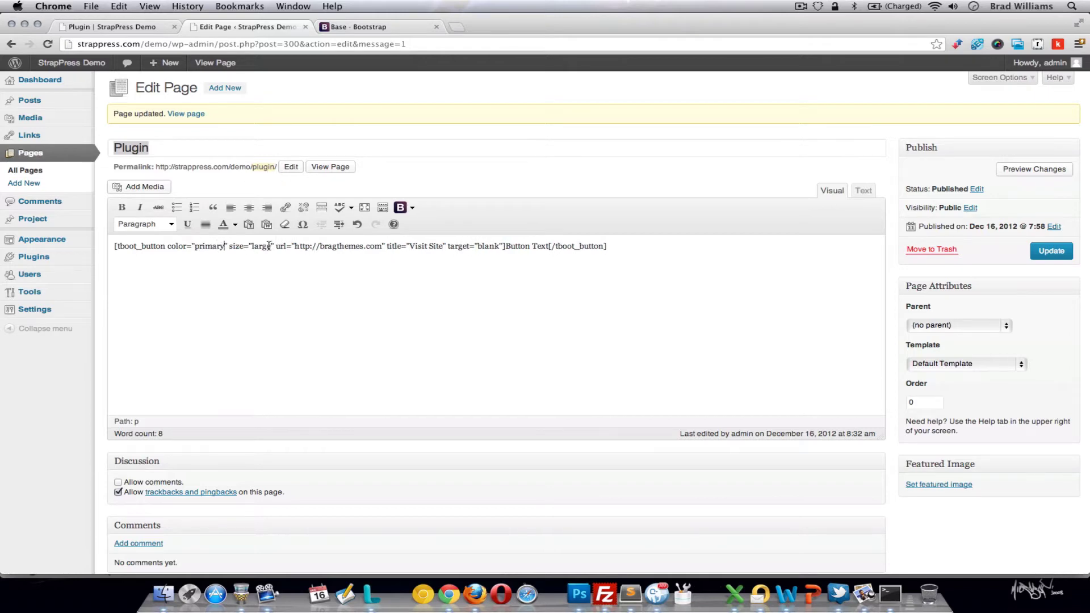
left_click_drag(271, 246, 253, 246)
type("mini")
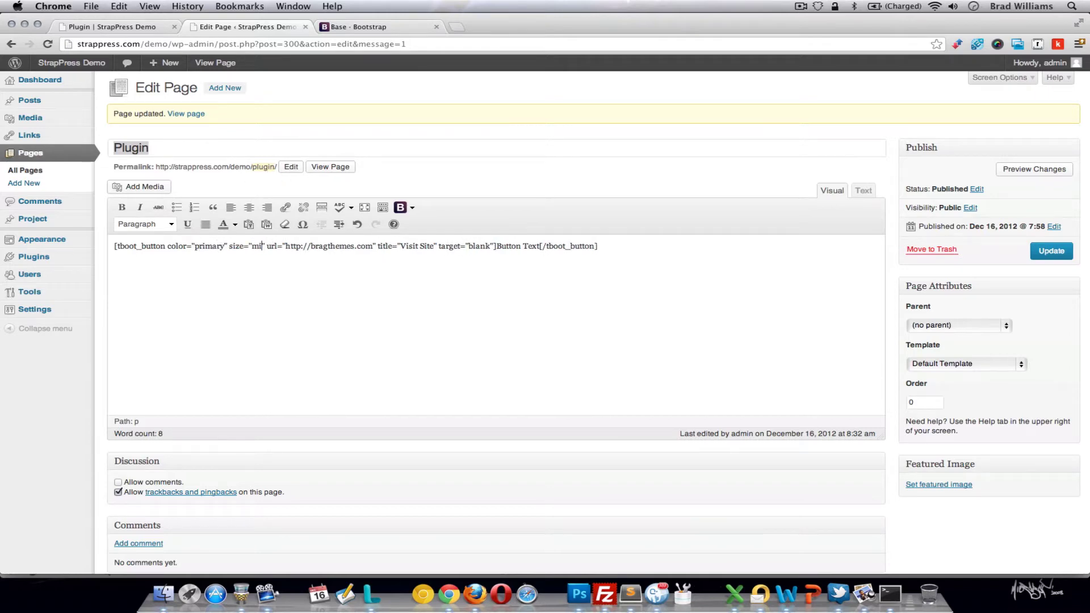
Update the page and reload the published Plugin page to check the mini primary button
left_click(1051, 250)
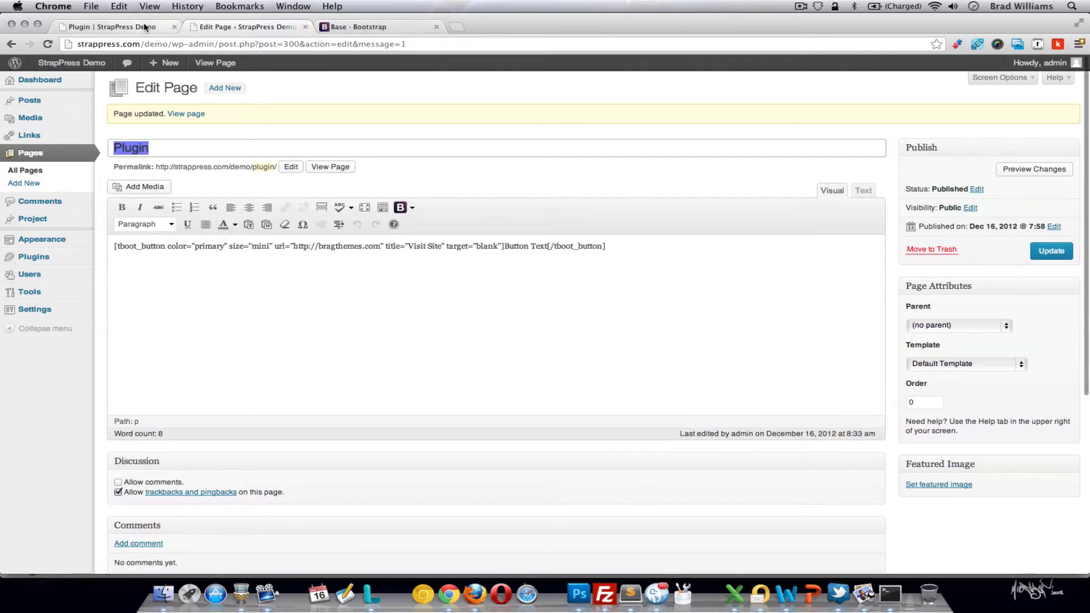
left_click(113, 26)
left_click(47, 45)
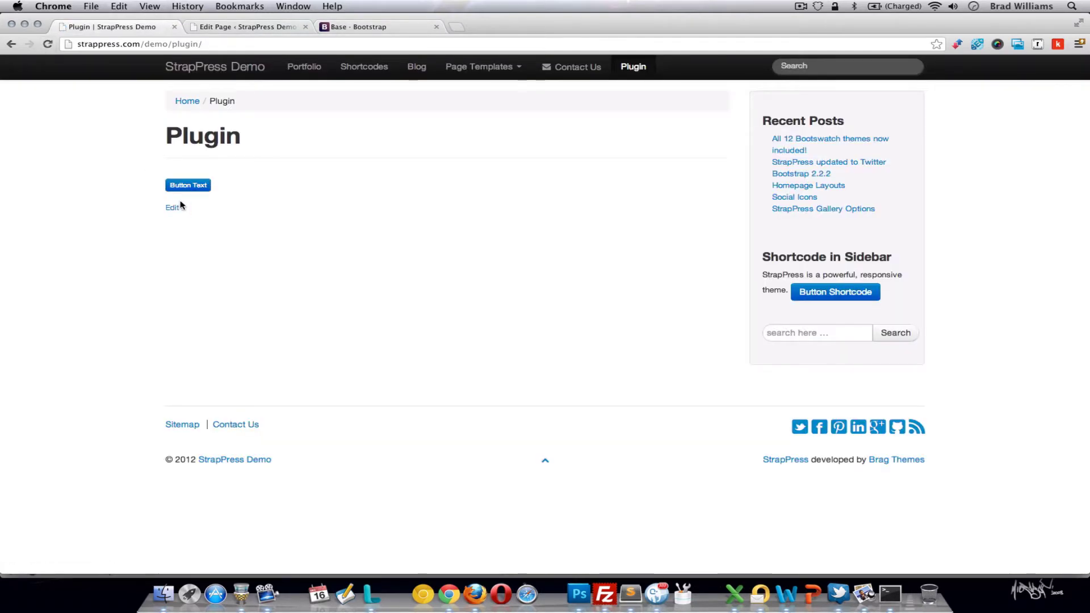
Set the button shortcode's size to "large" and add the attribute block="yes" before the url attribute
left_click(264, 27)
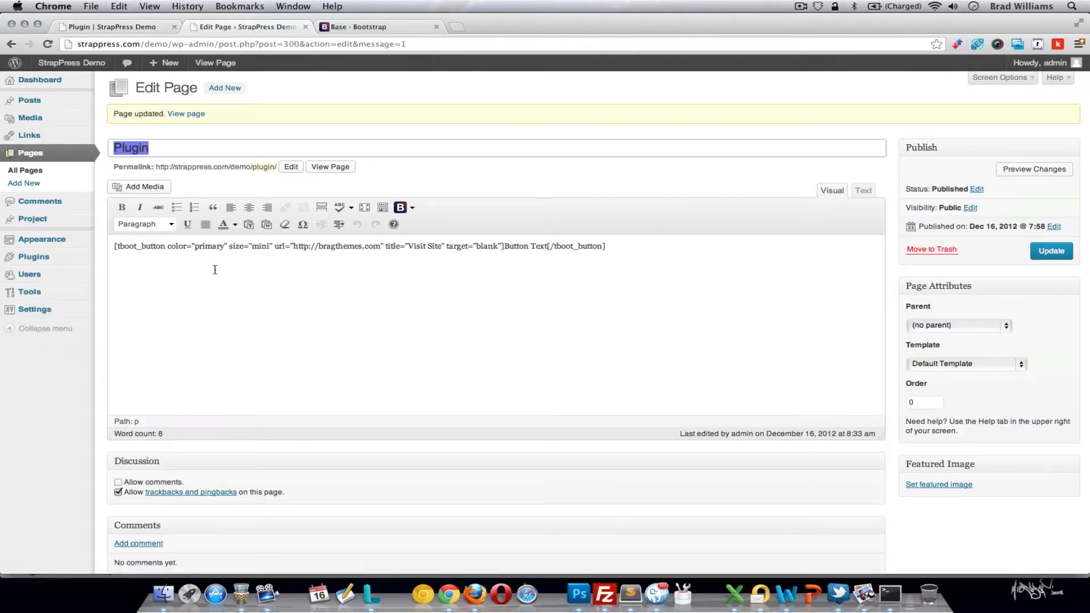
left_click(269, 246)
type("large\"")
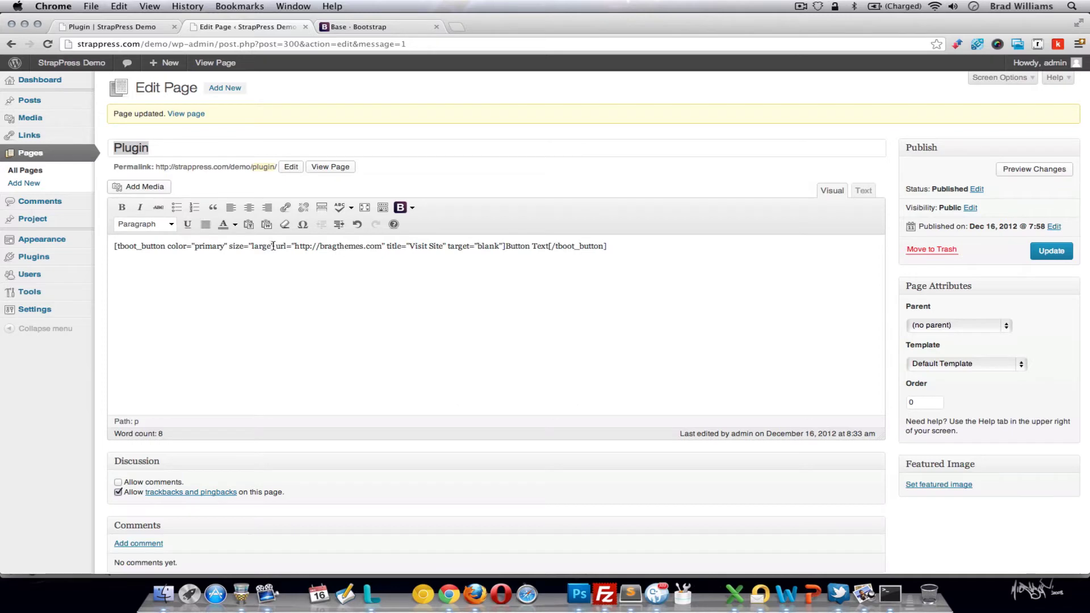
type(" b")
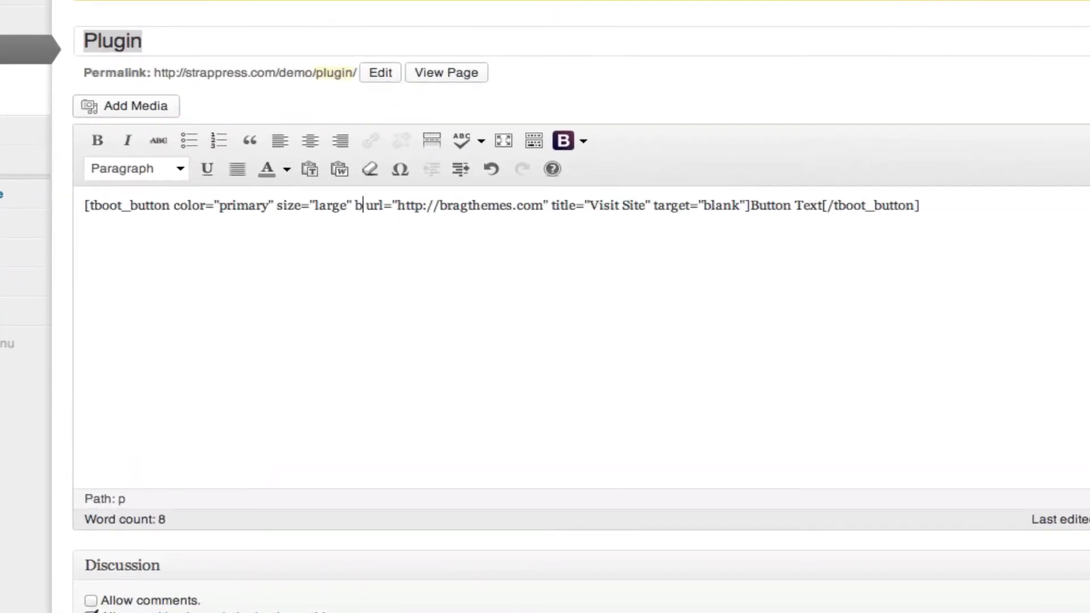
type("lock")
type("=\"yes")
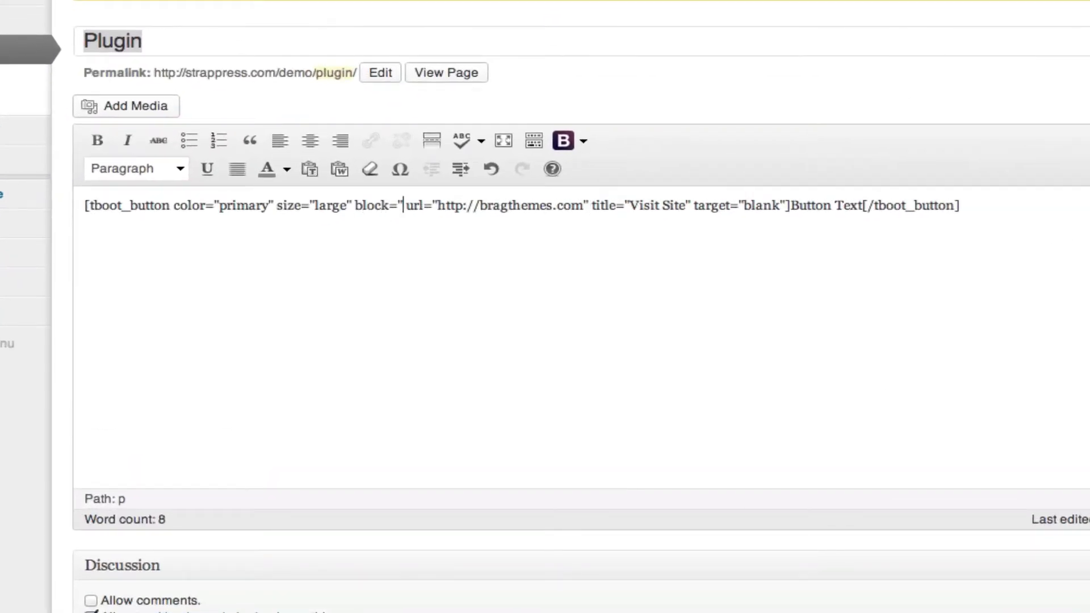
type("\"")
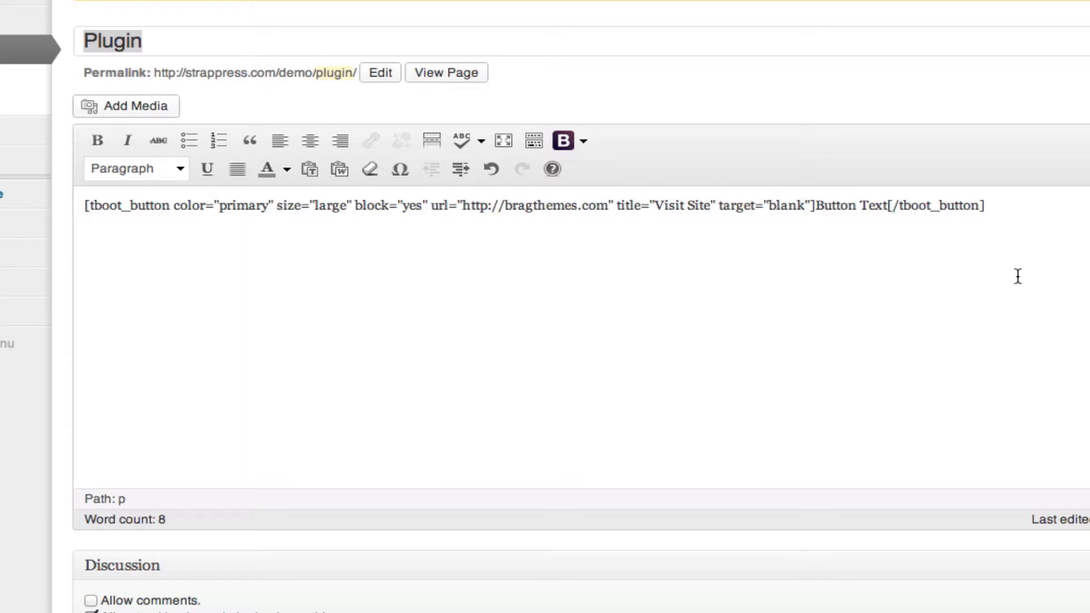
Update the page and reload the published Plugin page to check the block-level button
key("shift+Tab")
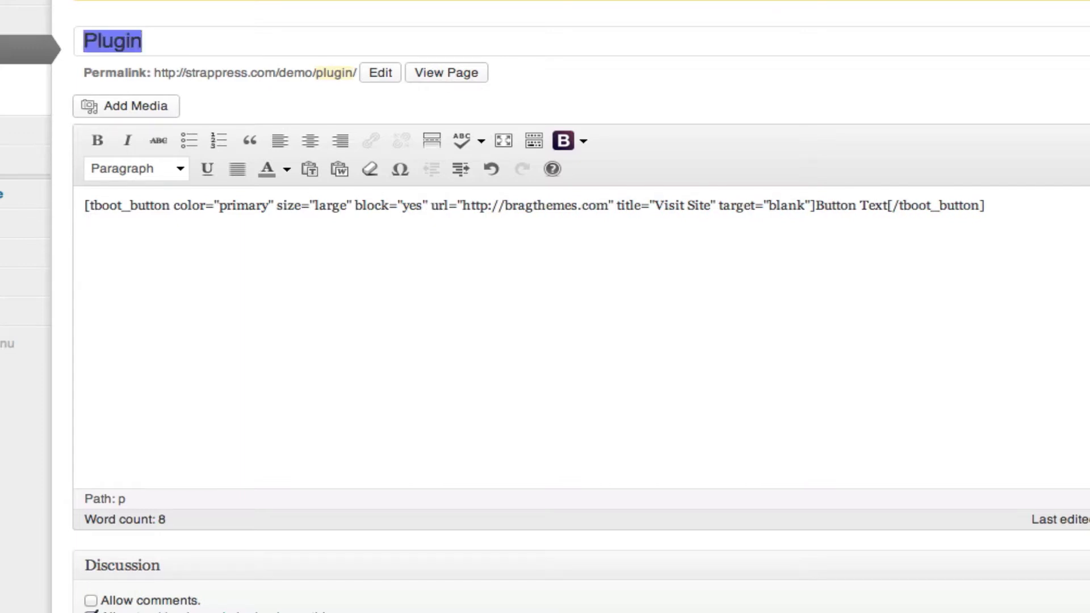
key("ctrl+Tab")
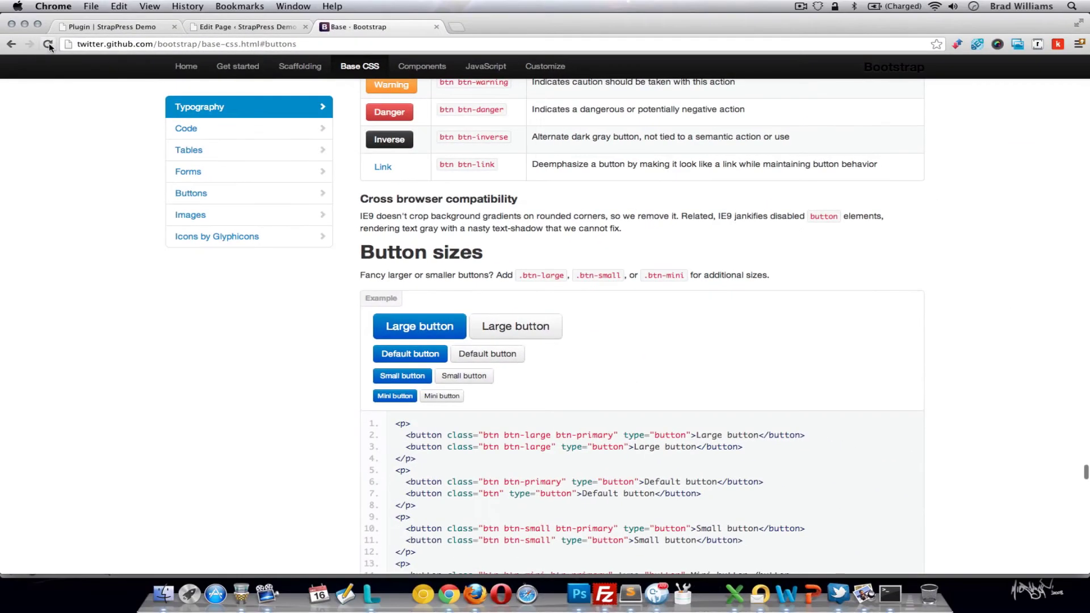
left_click(80, 33)
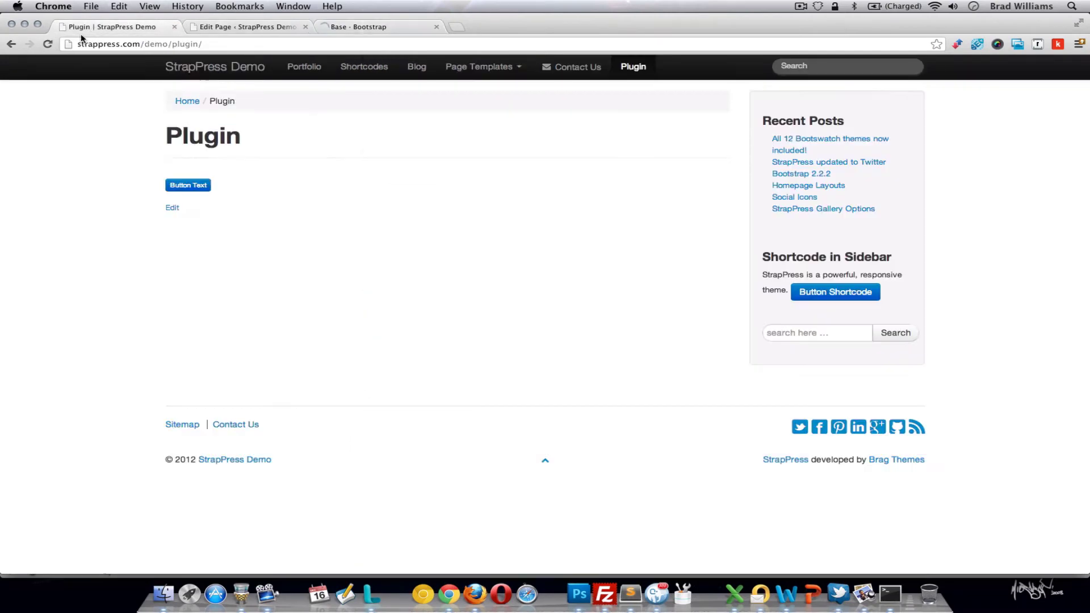
left_click(48, 44)
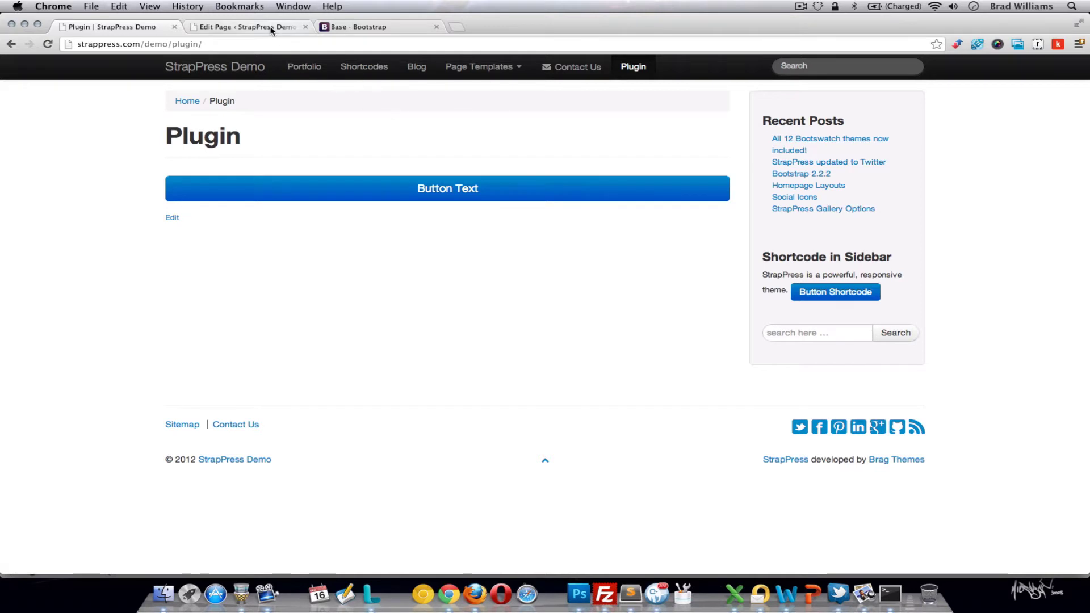
Replace the block button shortcode with a "Popover Bottom" one using poptitle "Tile in Popover", popcontent "Content in Popover" and popplacement "bottom", and update the page
left_click(250, 27)
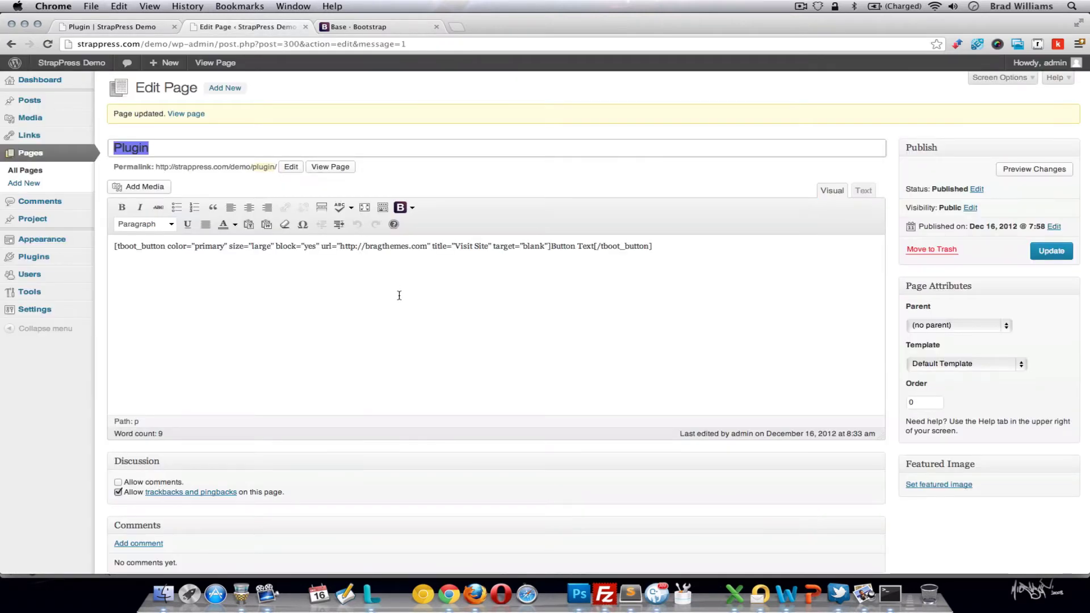
left_click(671, 247)
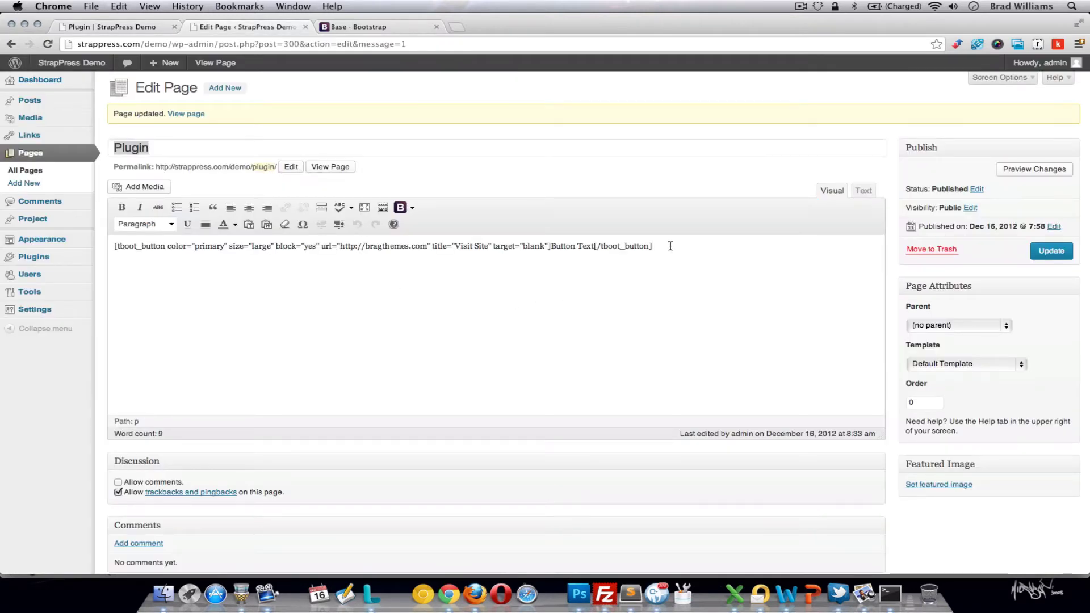
key("Return")
key("Return")
type("[tboot_button  url=\"#\" title=\"Visit Site\" target=\"blank\" poptitle=\"Tile in Popover\" popcontent=\"Content in Popover\" popplacement=\"bottom\"]Popover Bottom[/tboot_button]")
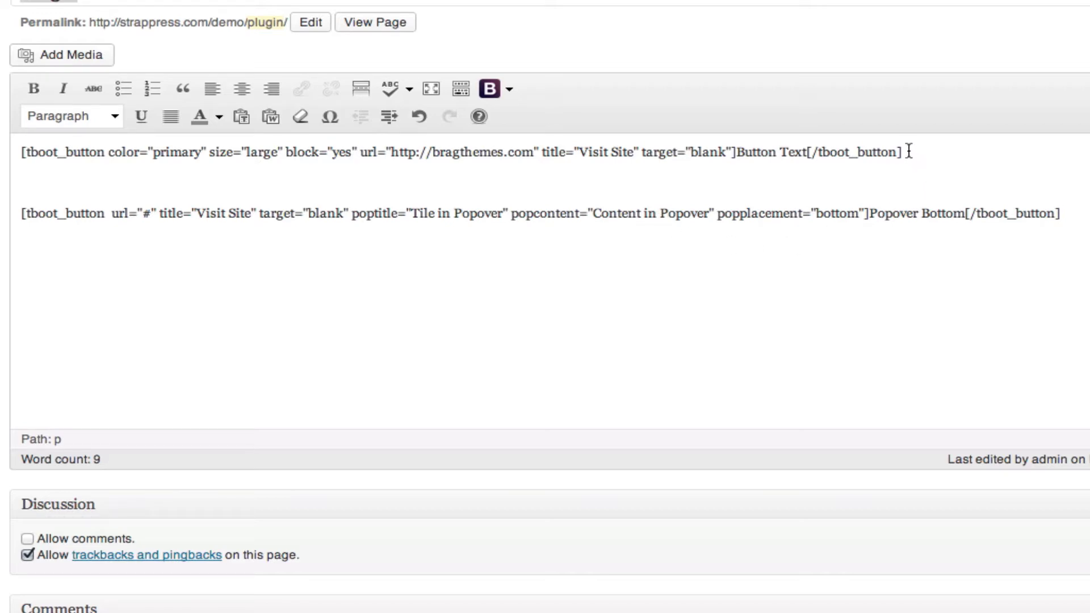
left_click_drag(908, 151, 380, 111)
key("BackSpace")
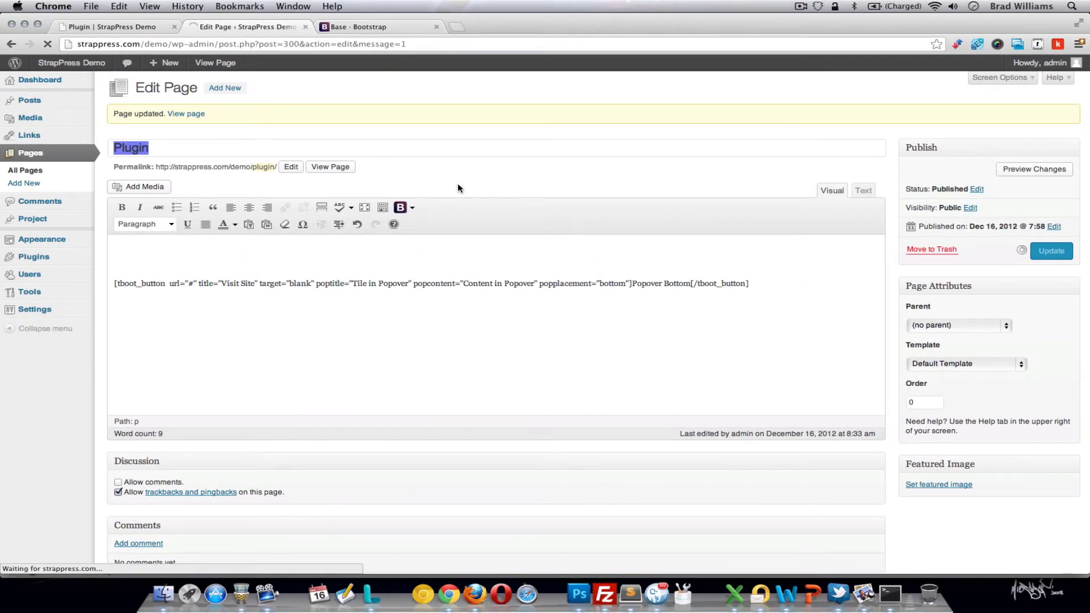
Reload the published Plugin page and toggle the popover of the Popover Bottom button open and closed
left_click(141, 26)
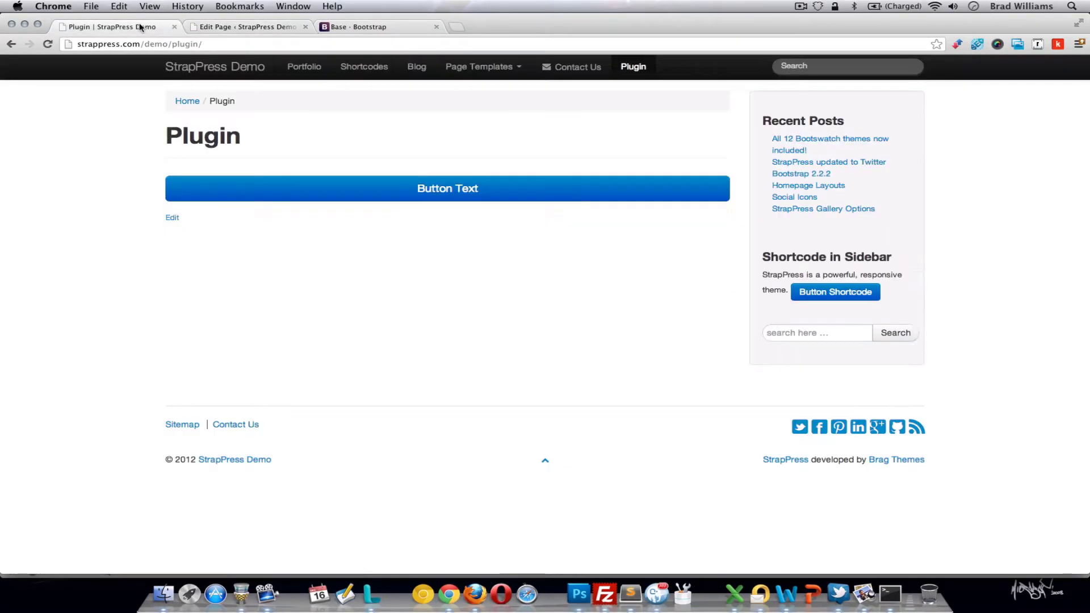
left_click(49, 43)
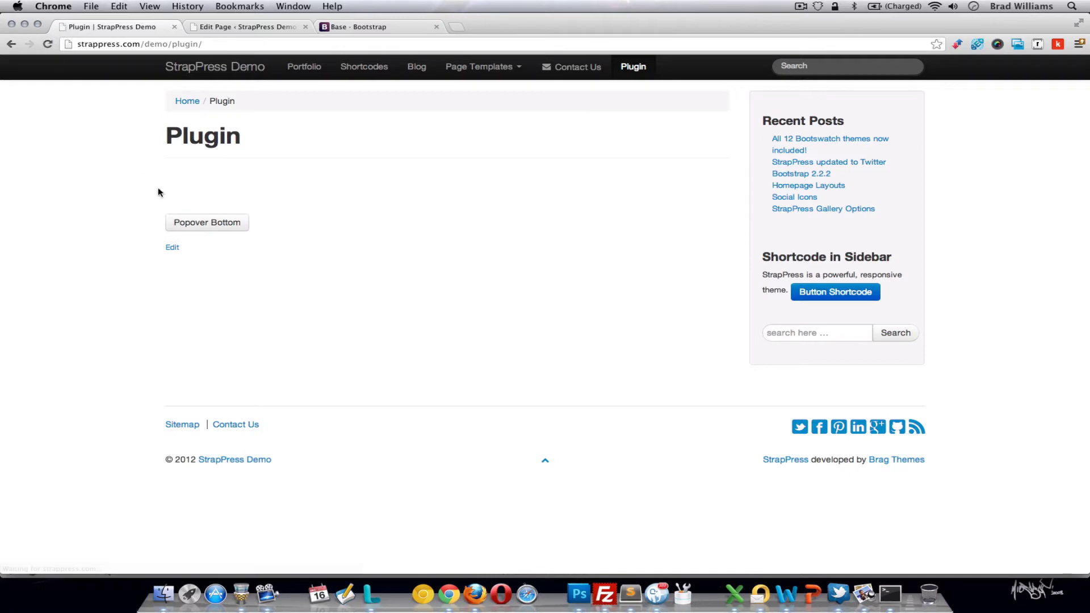
left_click(185, 222)
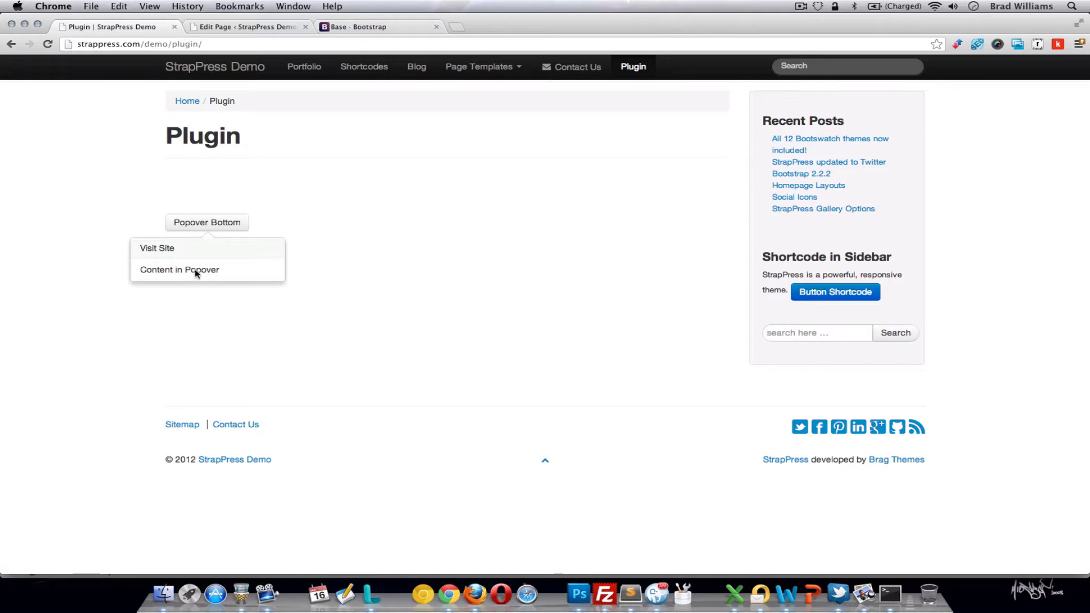
left_click(212, 229)
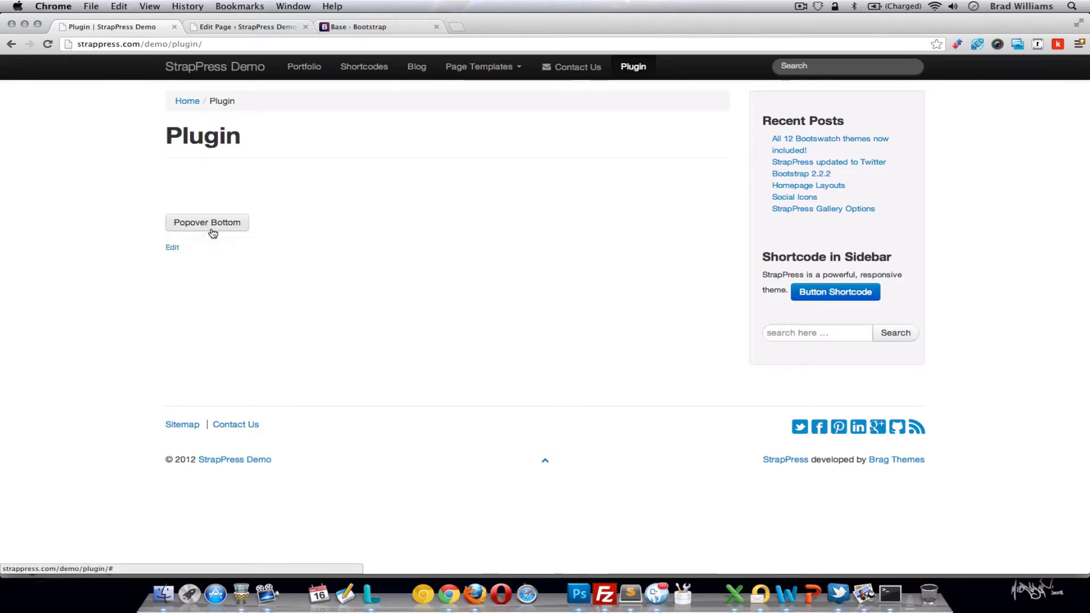
Delete the popover button shortcode from the Plugin page's content in the editor
left_click(256, 29)
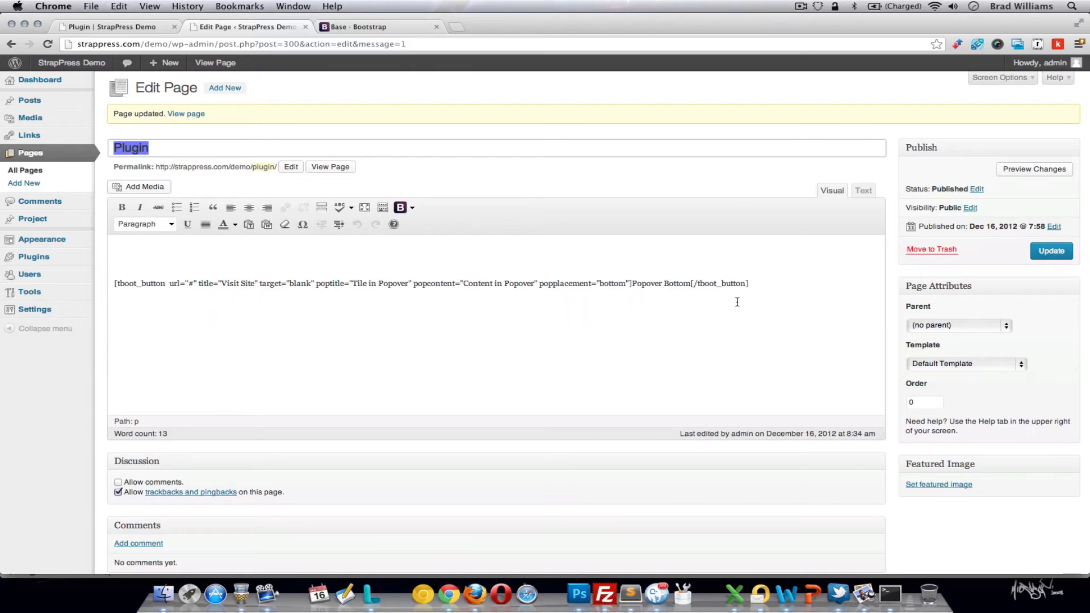
left_click_drag(755, 285, 452, 261)
key("BackSpace")
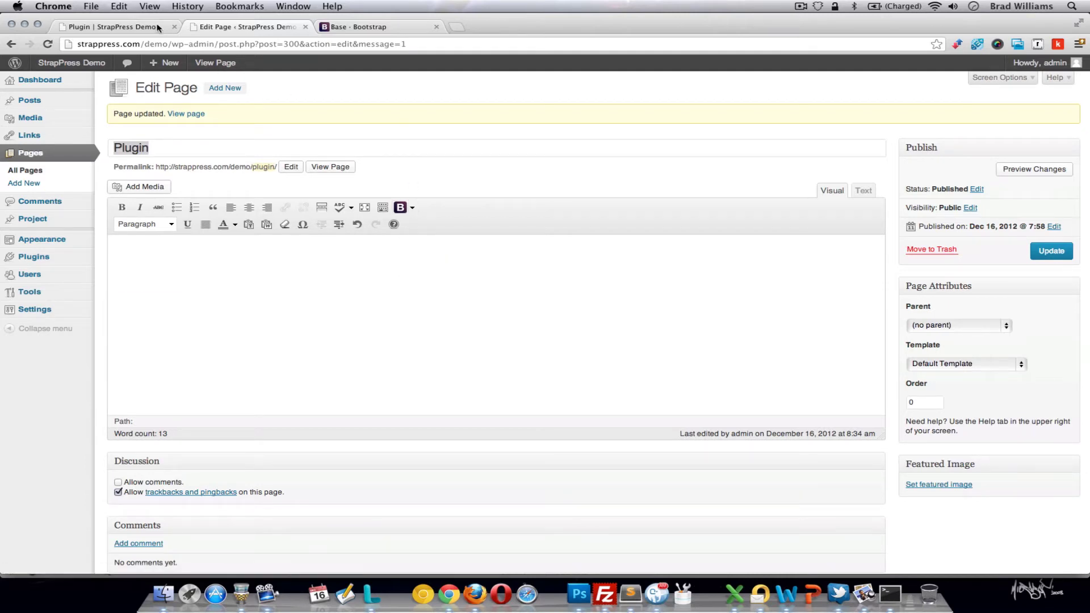
Open the demo site's Shortcodes page and examine the button and dropdown examples in its Buttons section
left_click(134, 28)
left_click(367, 67)
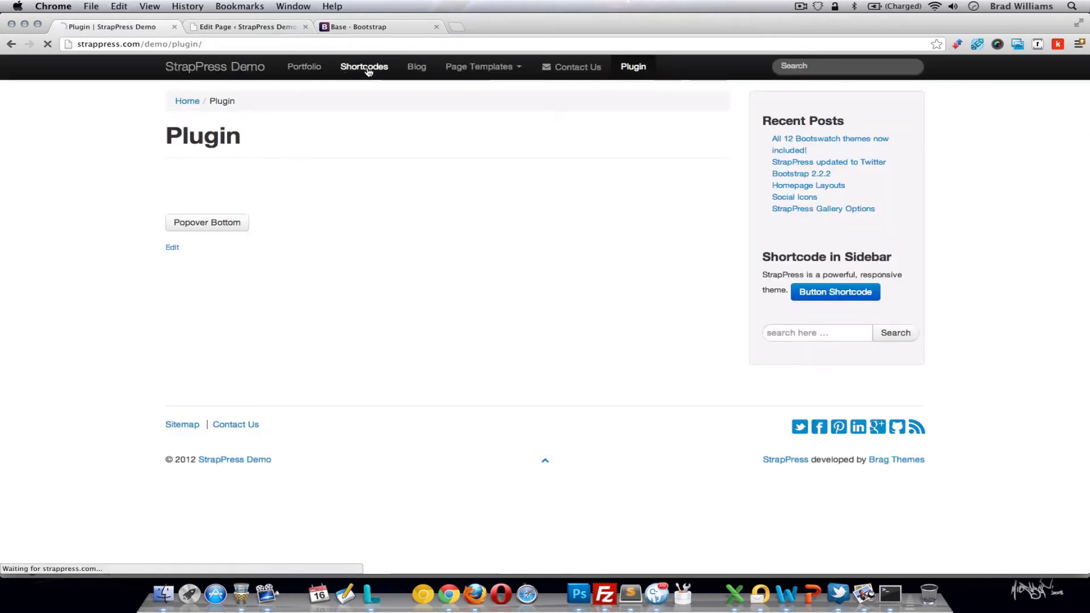
scroll(403, 289, "down", 10)
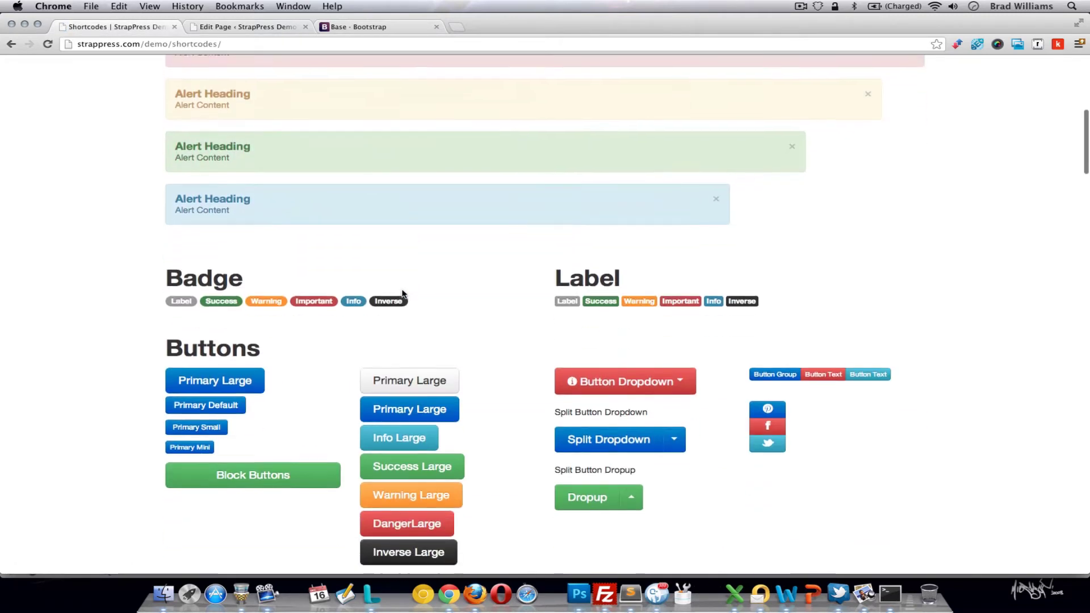
scroll(403, 292, "down", 1)
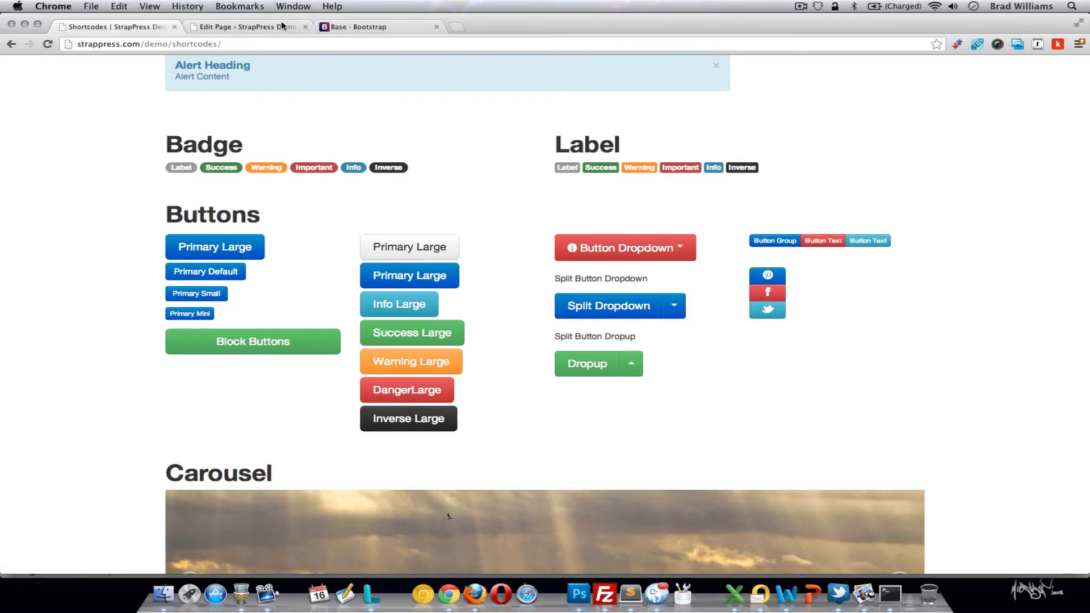
Insert the Bootstrap Button Dropdown shortcode into the Plugin page's content and update the page
left_click(269, 28)
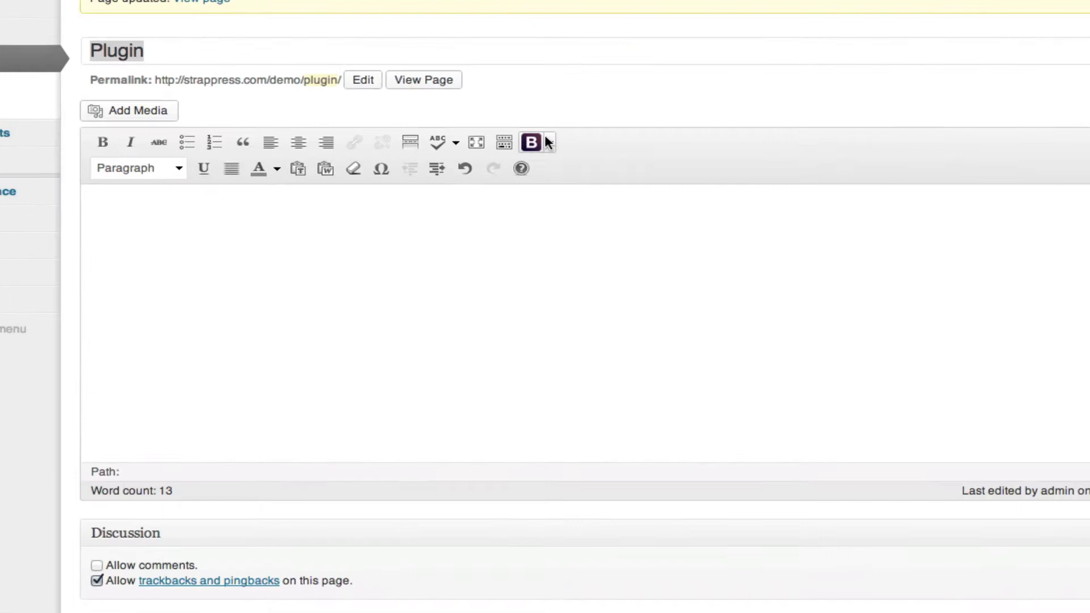
left_click(548, 141)
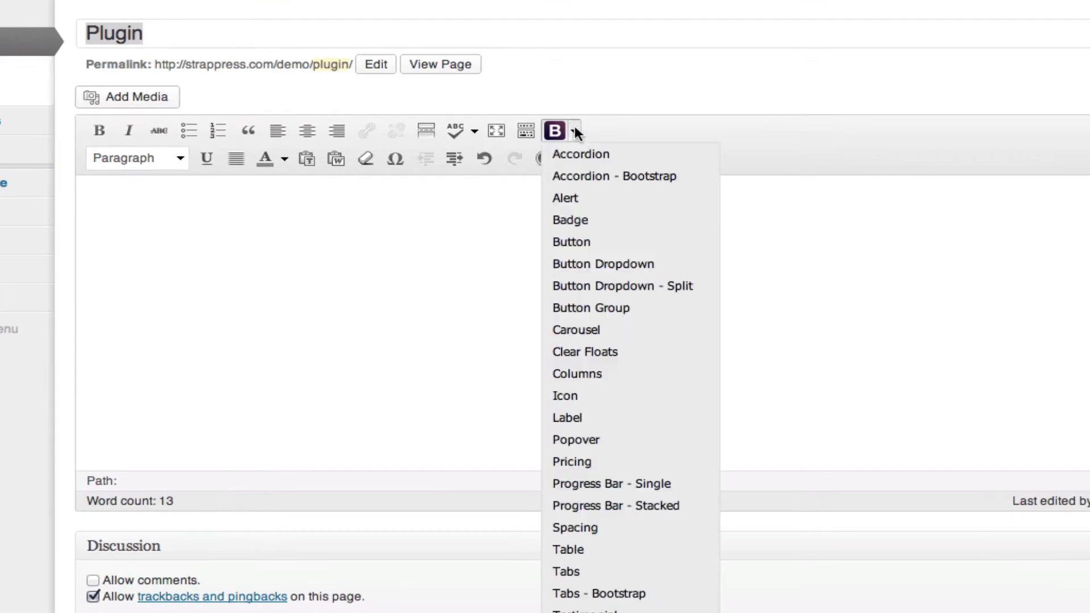
left_click(590, 263)
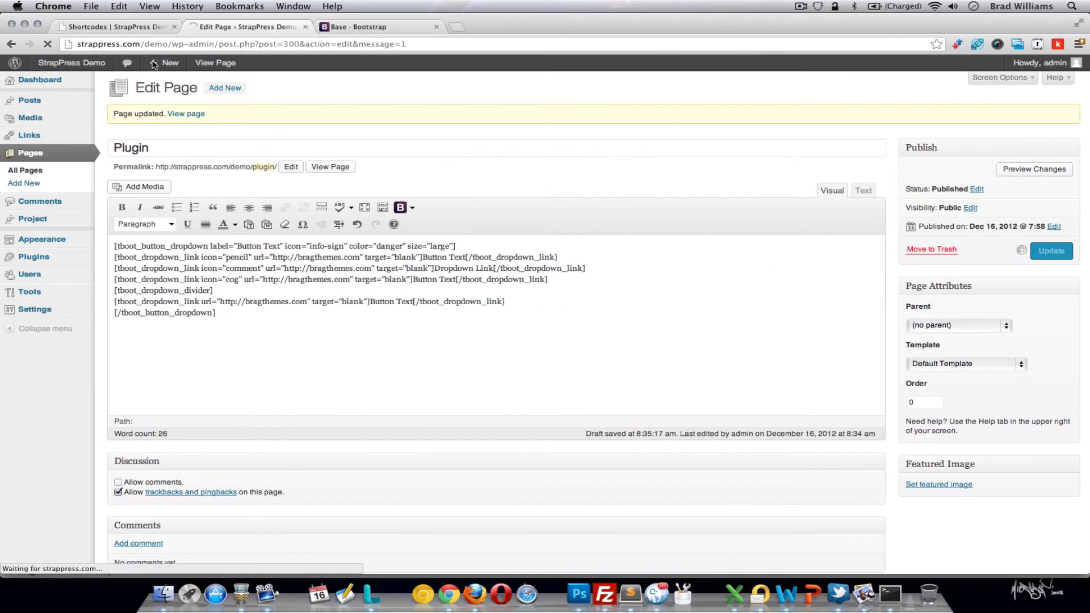
left_click(1051, 248)
Open the published Plugin page and toggle the red button's dropdown menu open and closed
left_click(131, 26)
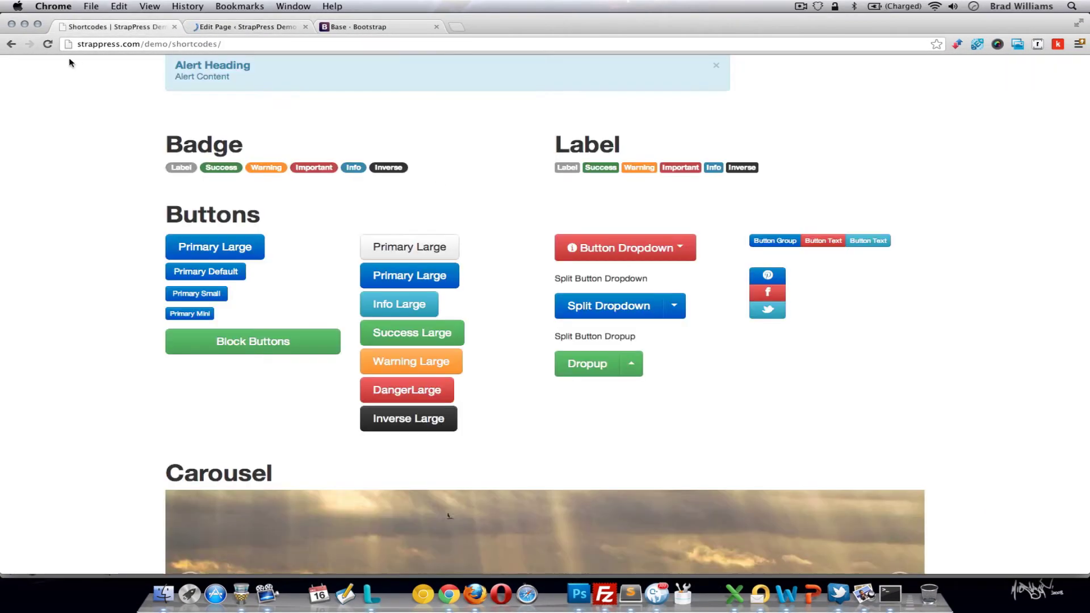
scroll(296, 67, "up", 7)
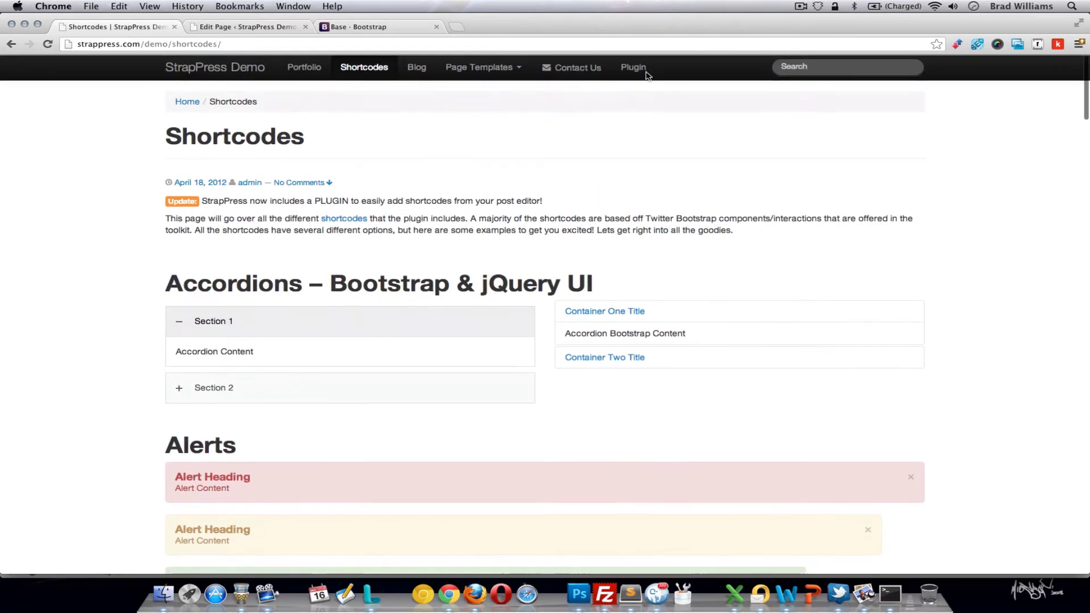
left_click(641, 68)
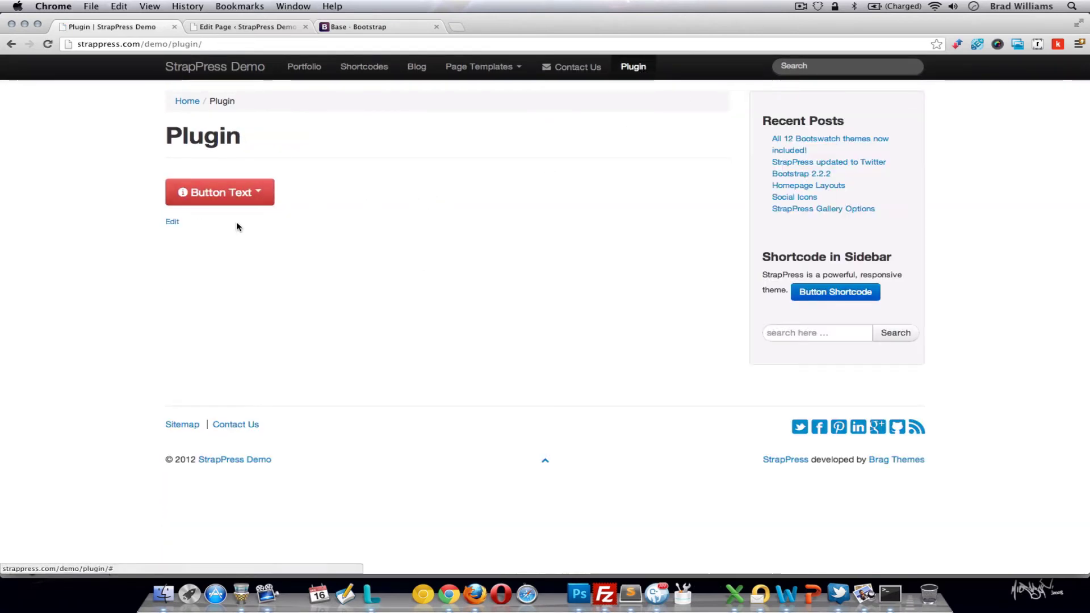
left_click(259, 192)
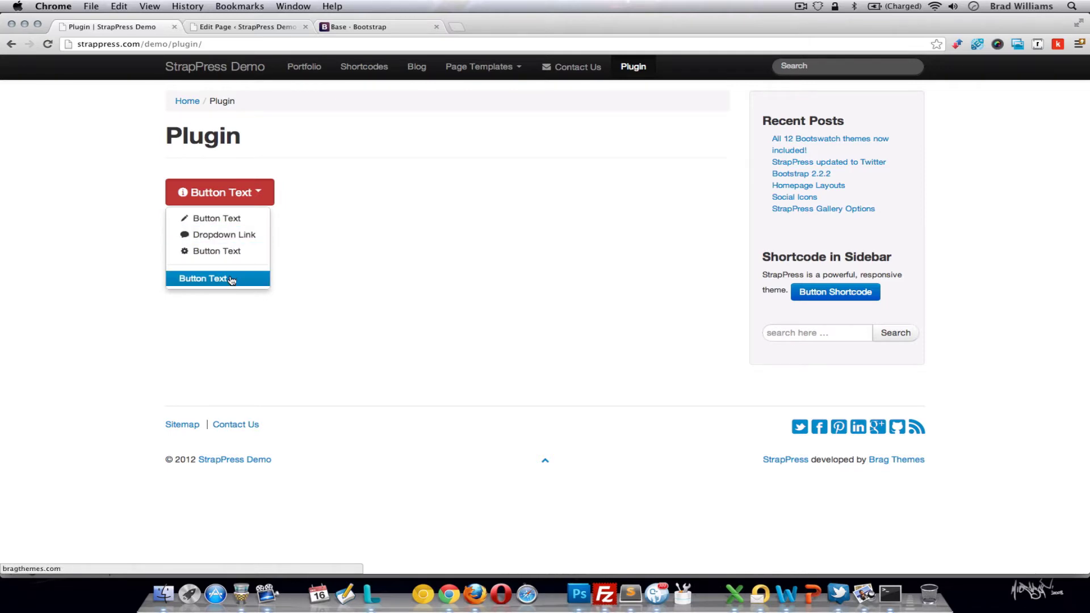
left_click(268, 28)
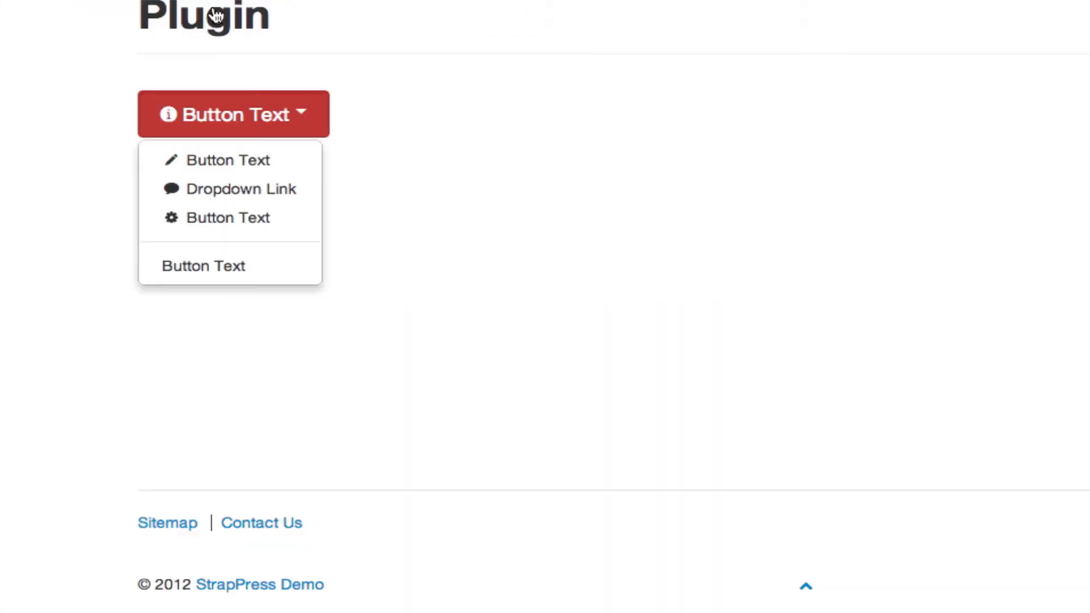
left_click(314, 114)
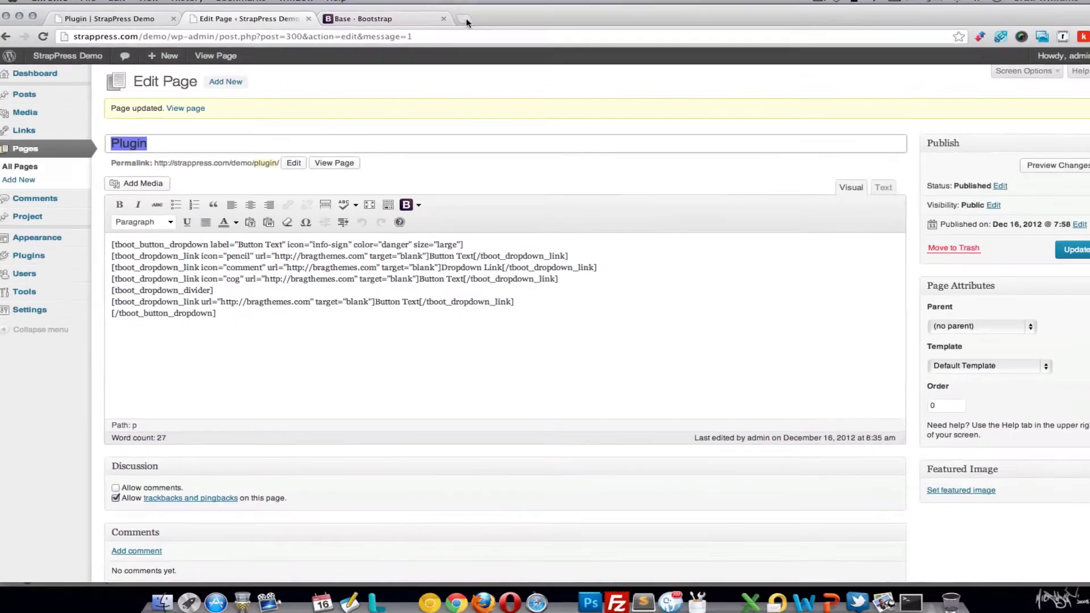
Open the Font Awesome site (fortawesome.github.com/Font-Awesome) in a new tab and look through its icon overview
left_click(458, 26)
type("font")
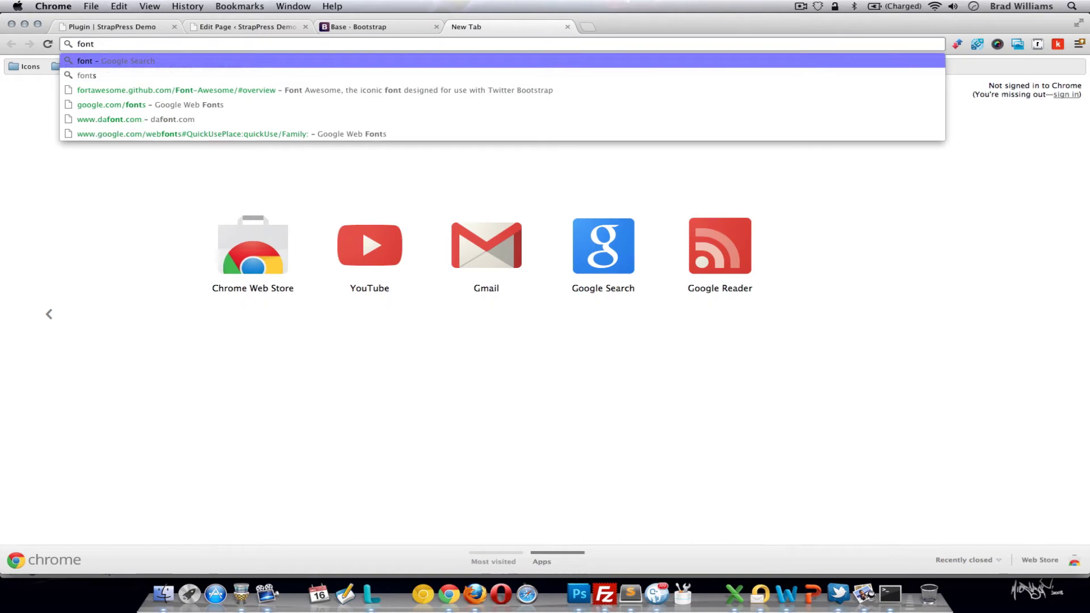
key("Down")
key("Down")
key("Return")
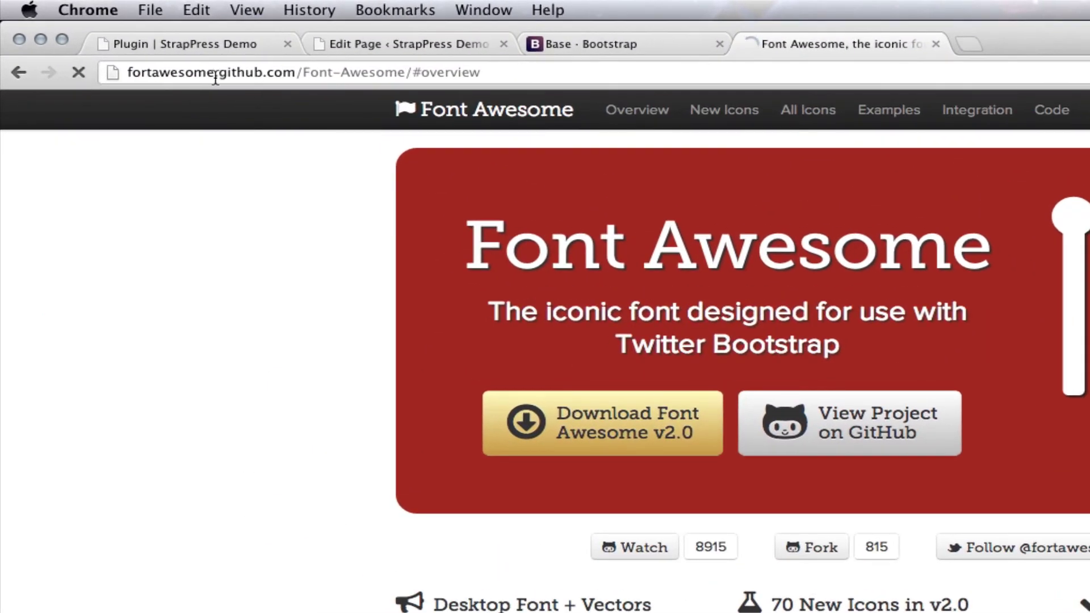
scroll(312, 414, "down", 6)
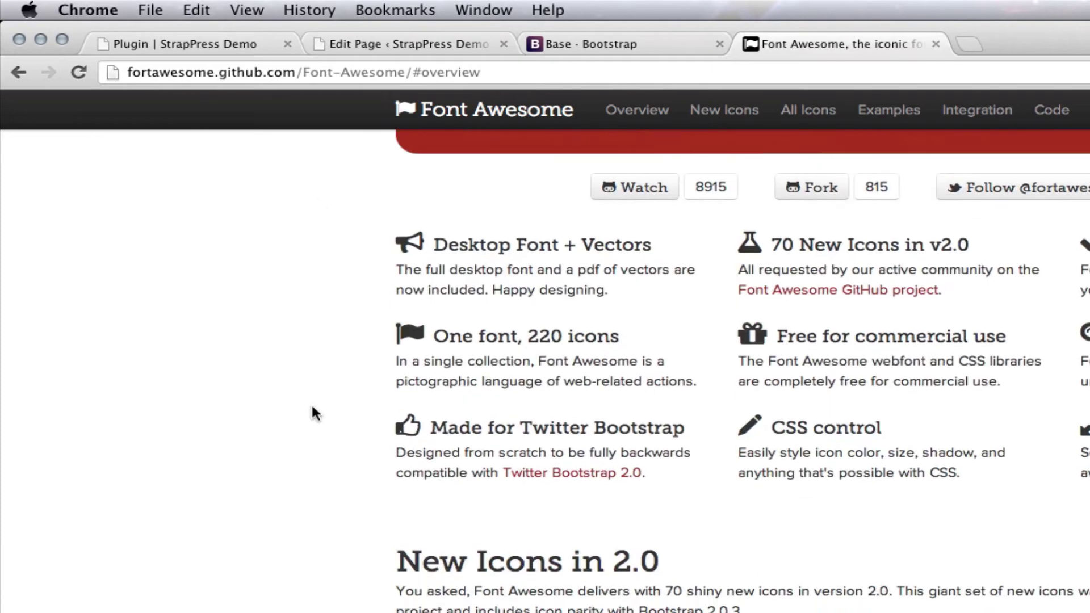
scroll(311, 403, "up", 5)
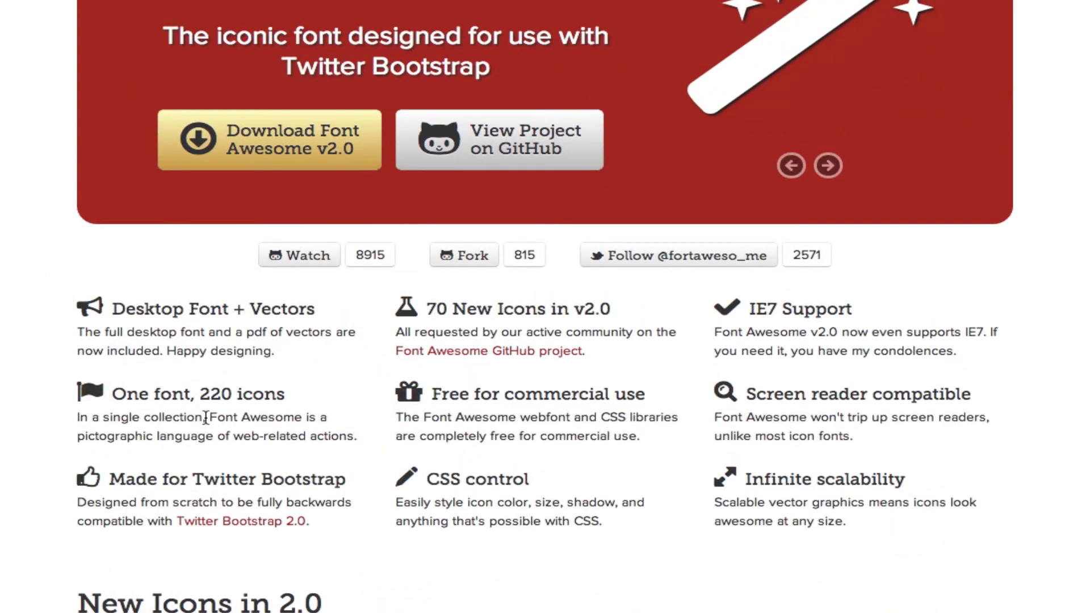
scroll(206, 418, "down", 8)
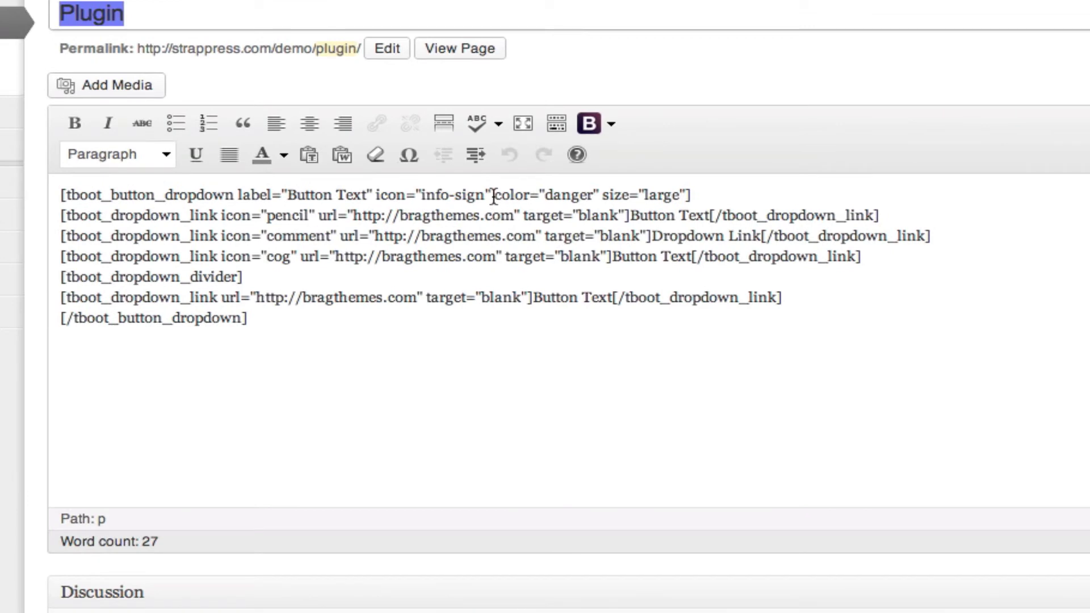
Remove the icon="info-sign" attribute from the opening tag of the button dropdown shortcode
left_click_drag(492, 193, 374, 195)
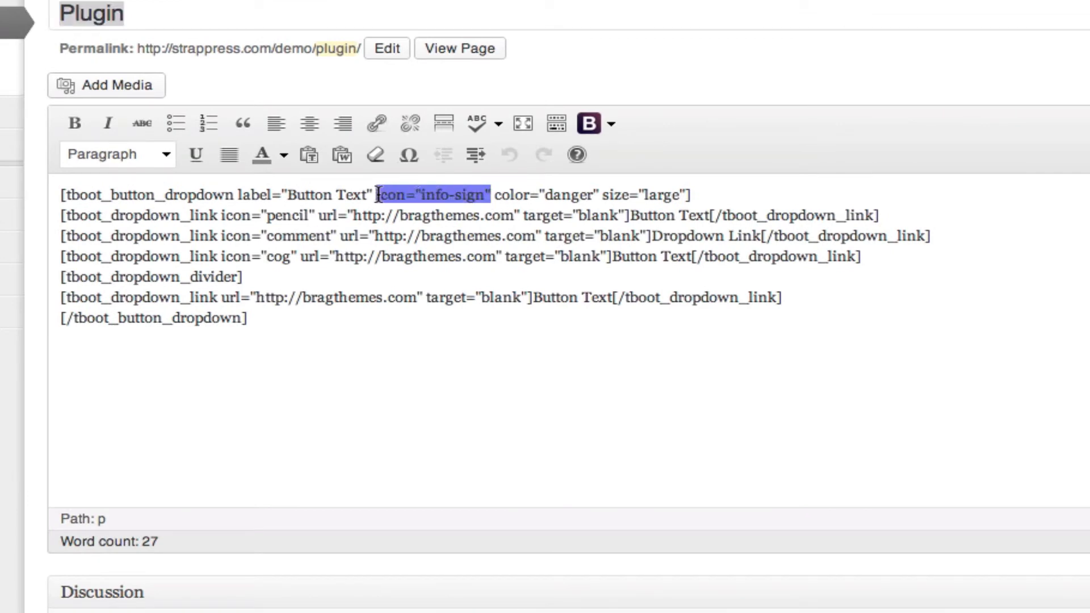
key("BackSpace")
key("BackSpace")
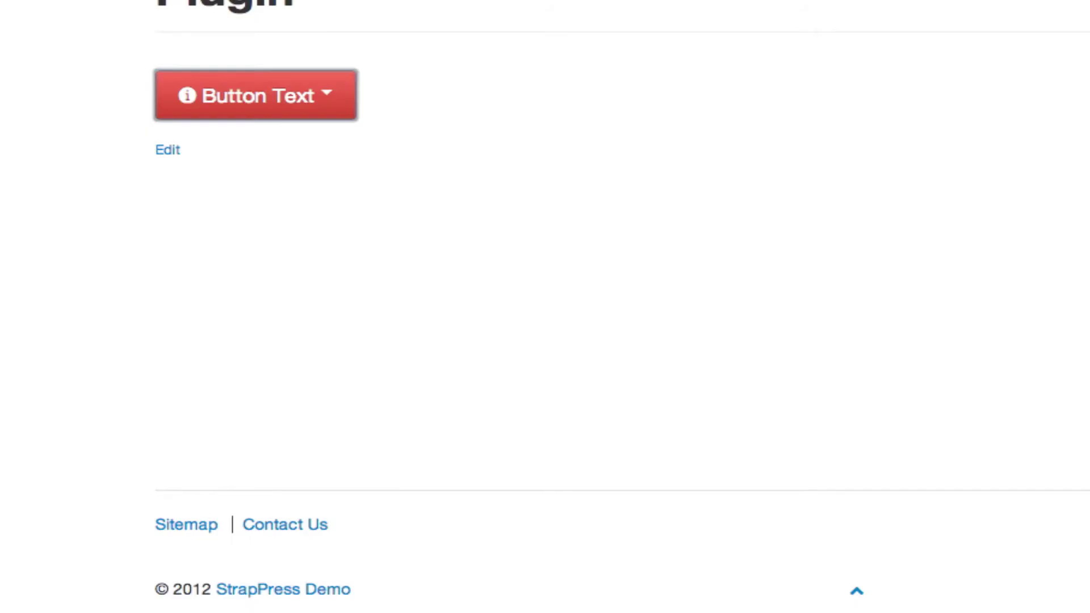
Reload the published Plugin page and check the dropdown button without its icon
left_click(332, 97)
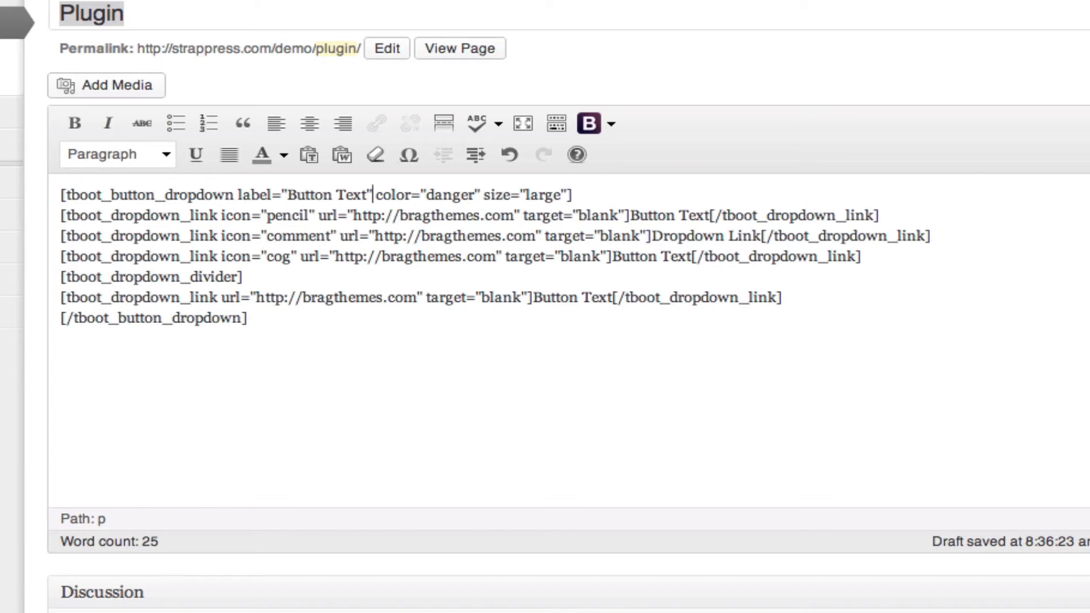
key("super+r")
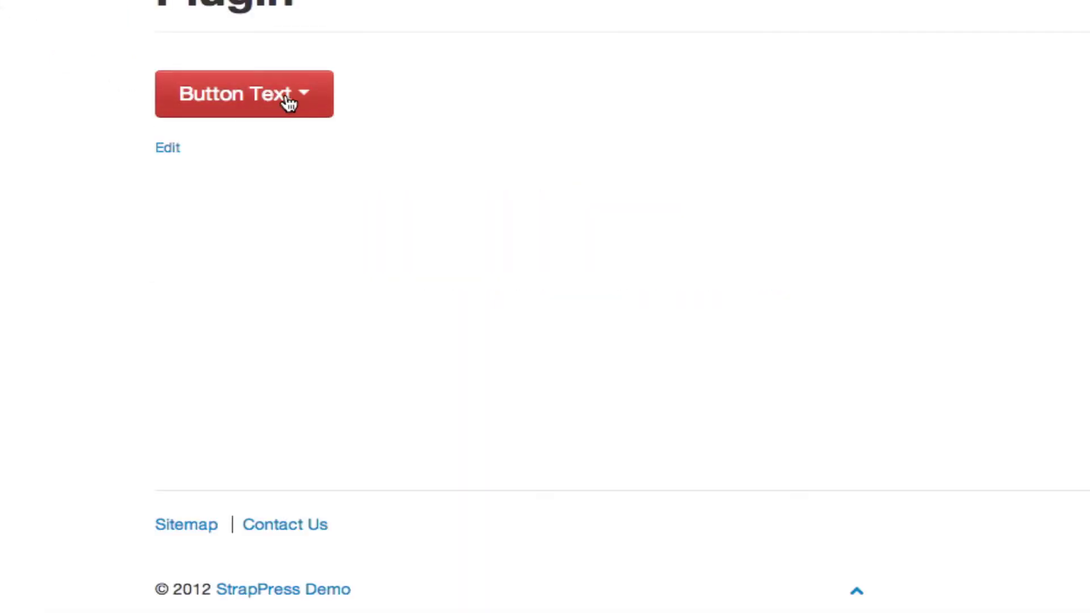
left_click(305, 94)
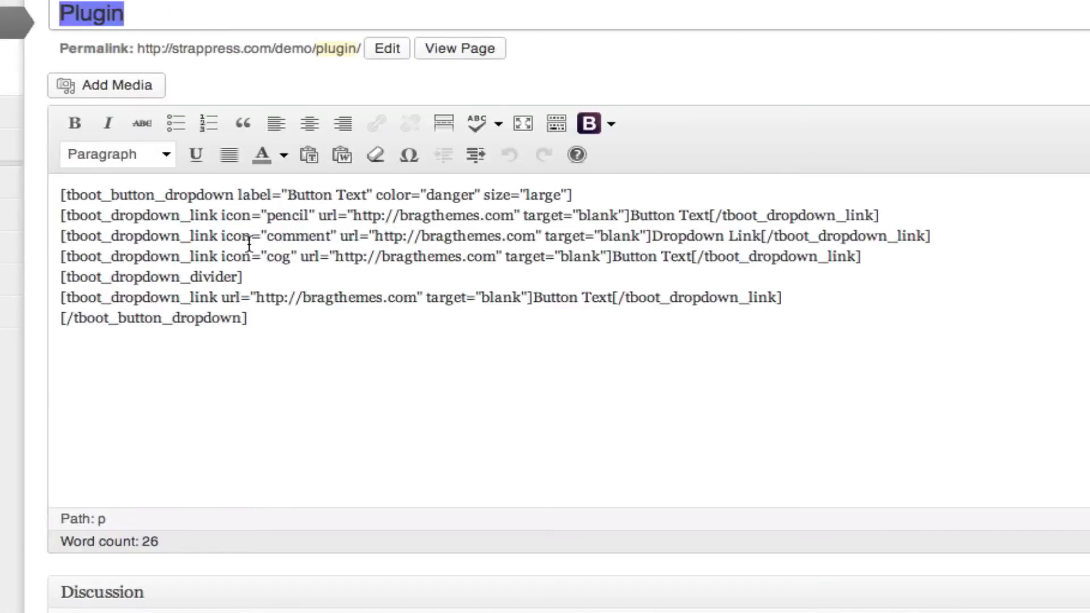
Add dropup="yes" before the label attribute in the button dropdown shortcode and update the page
left_click(236, 196)
type("drop")
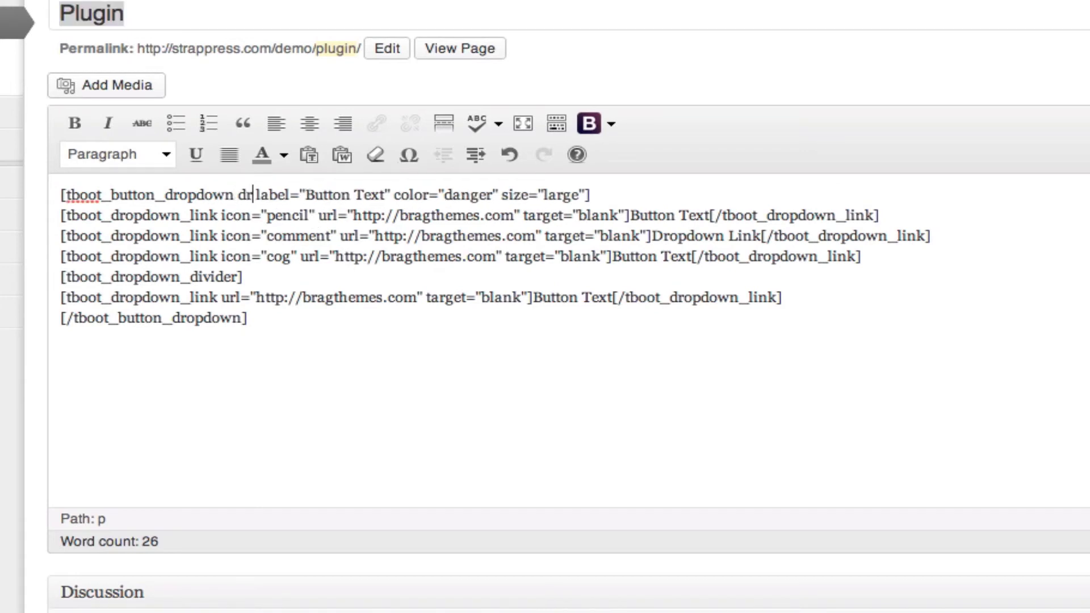
type("up=\"ye")
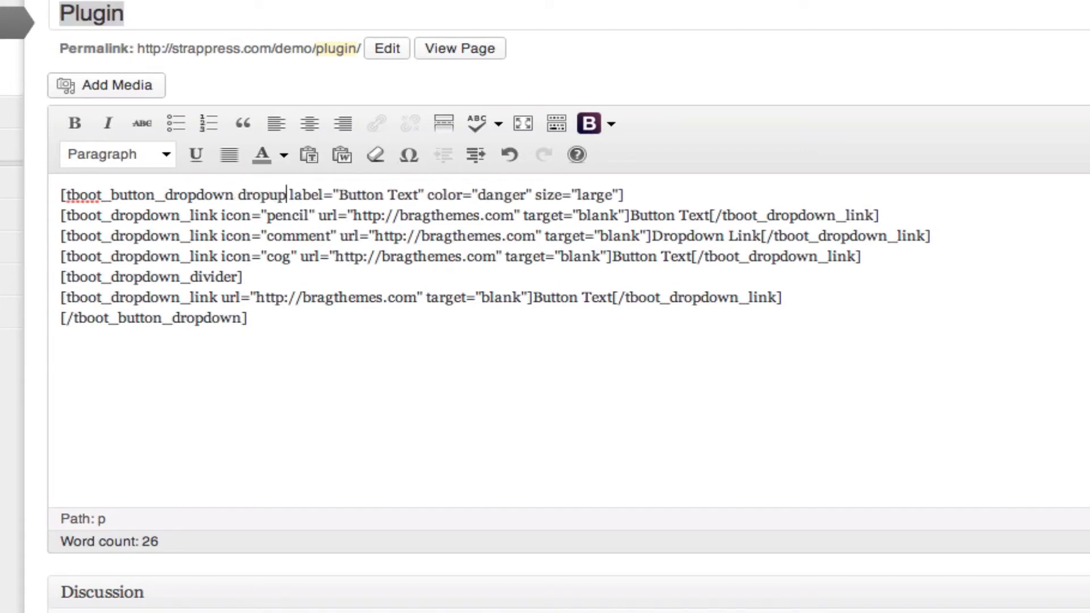
type("s")
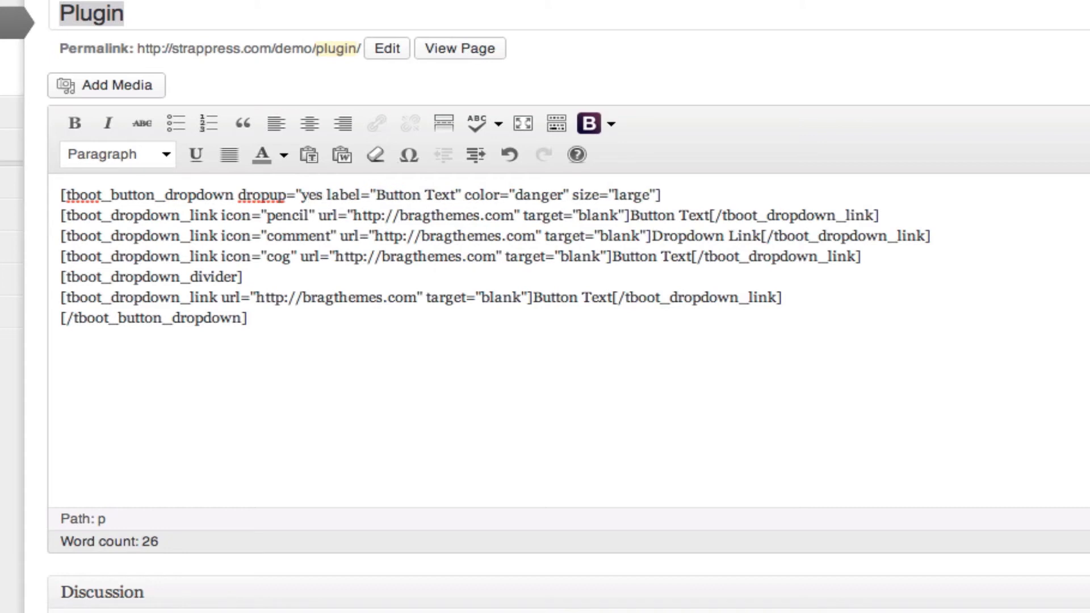
type("\"")
left_click(994, 134)
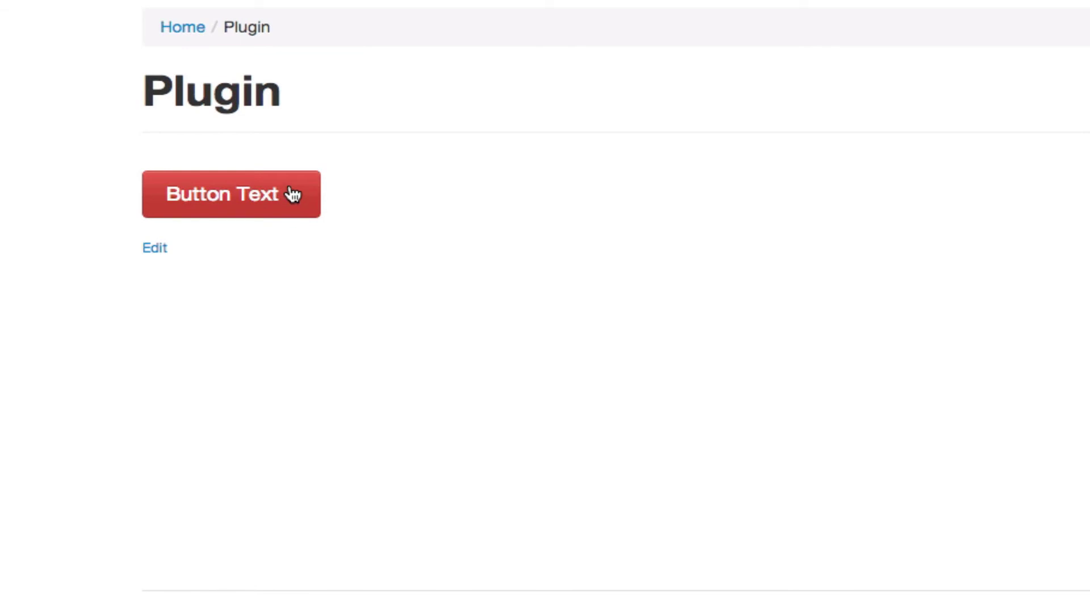
Toggle the drop-up menu of the button on the published Plugin page open and closed
left_click(292, 194)
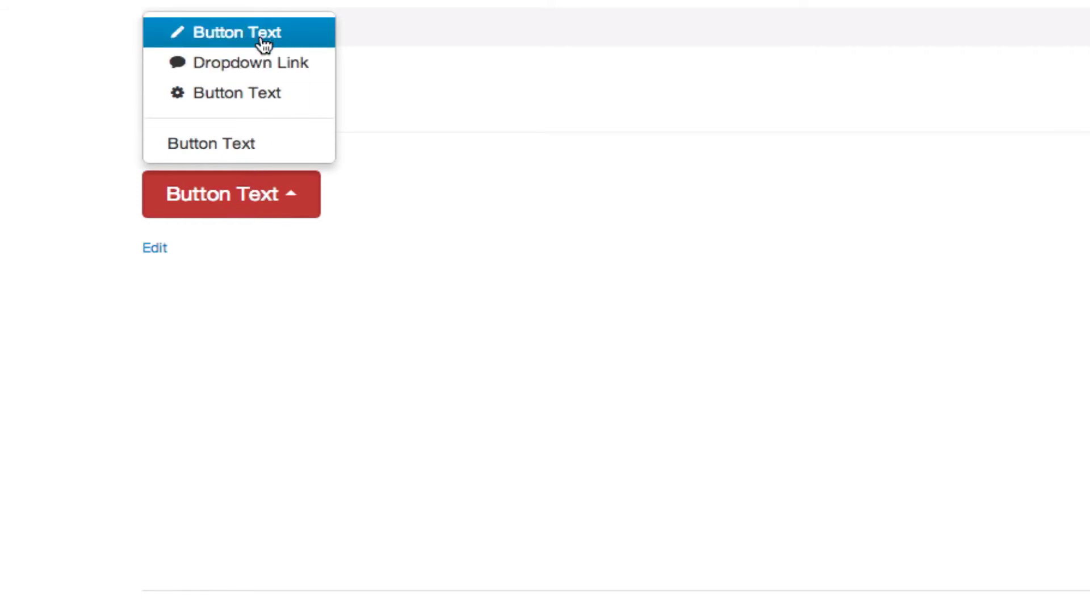
left_click(294, 204)
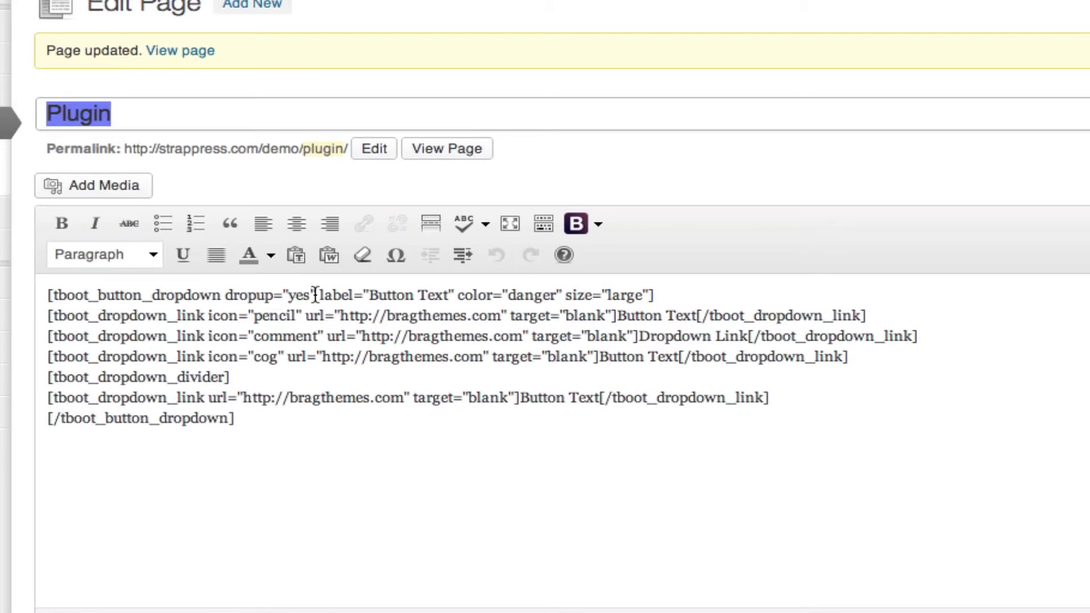
Replace the whole button dropdown shortcode in the page content with the Button Dropdown - Split shortcode
left_click_drag(316, 295, 226, 290)
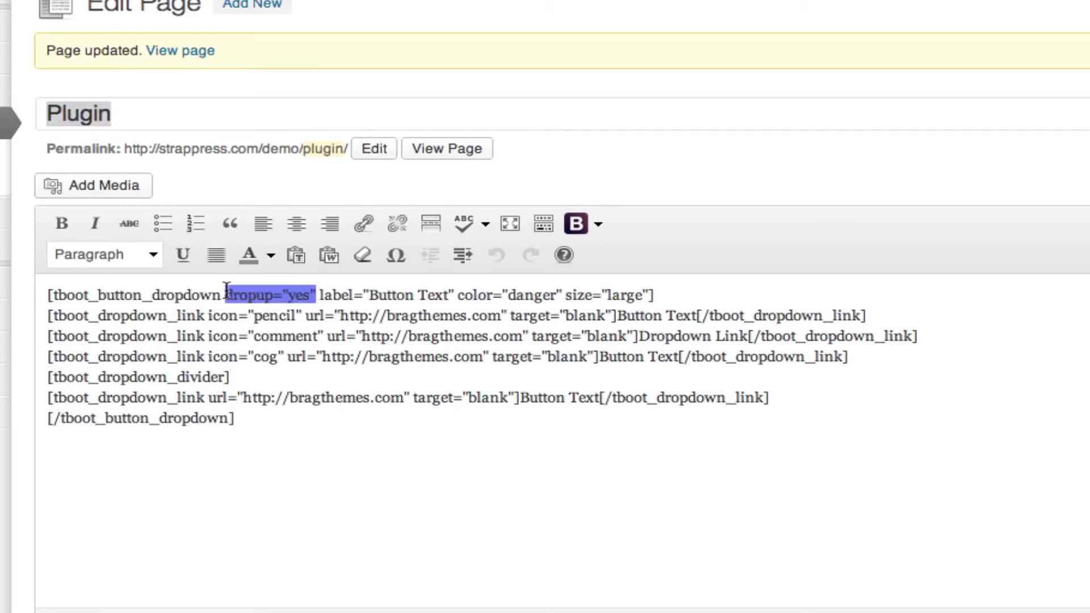
left_click(243, 419)
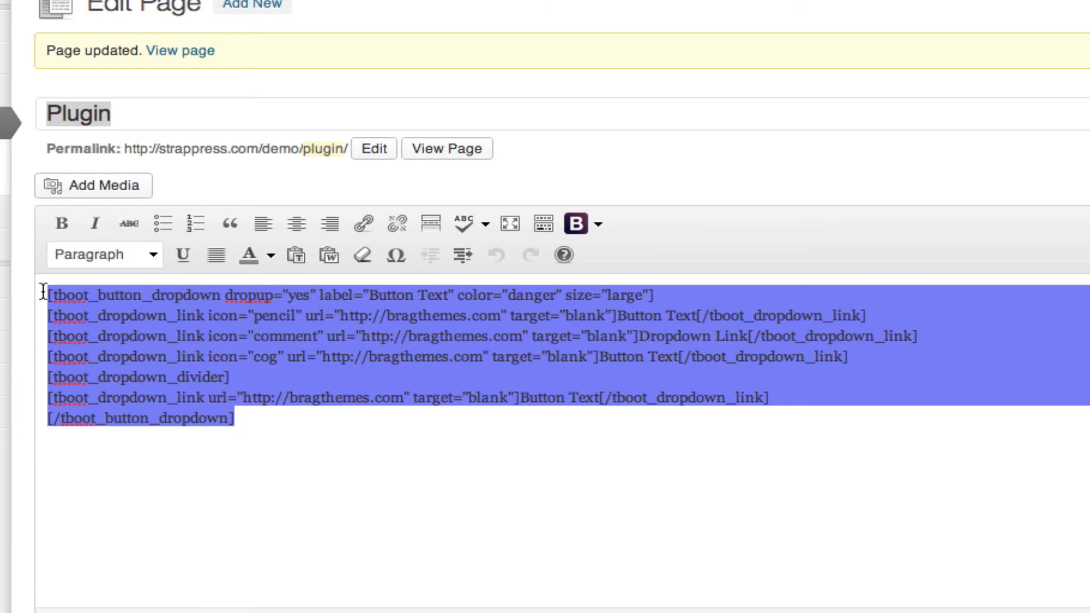
left_click(265, 429)
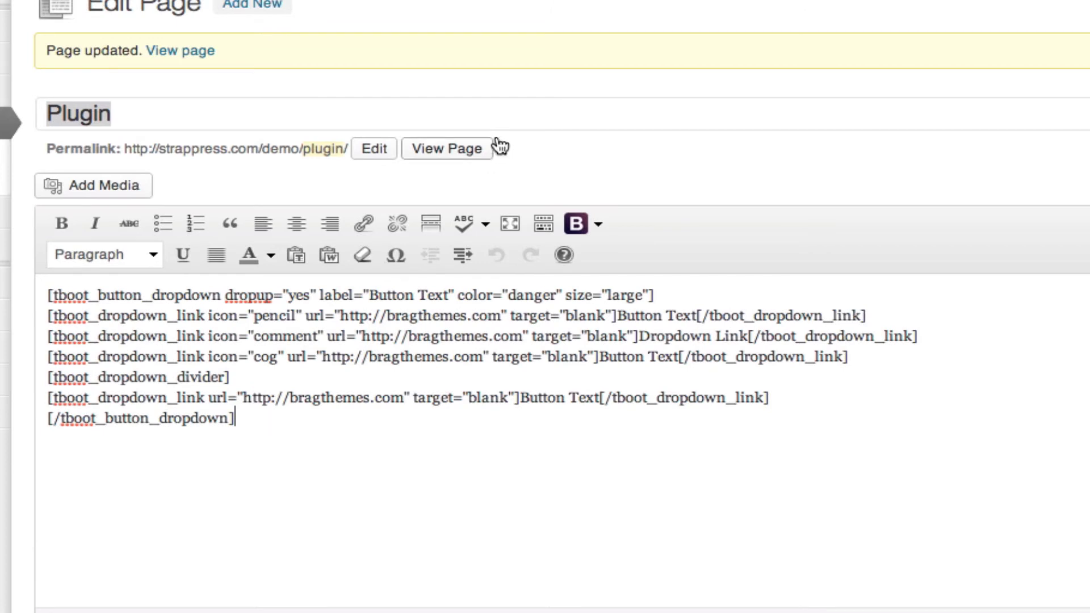
left_click_drag(244, 421, 43, 263)
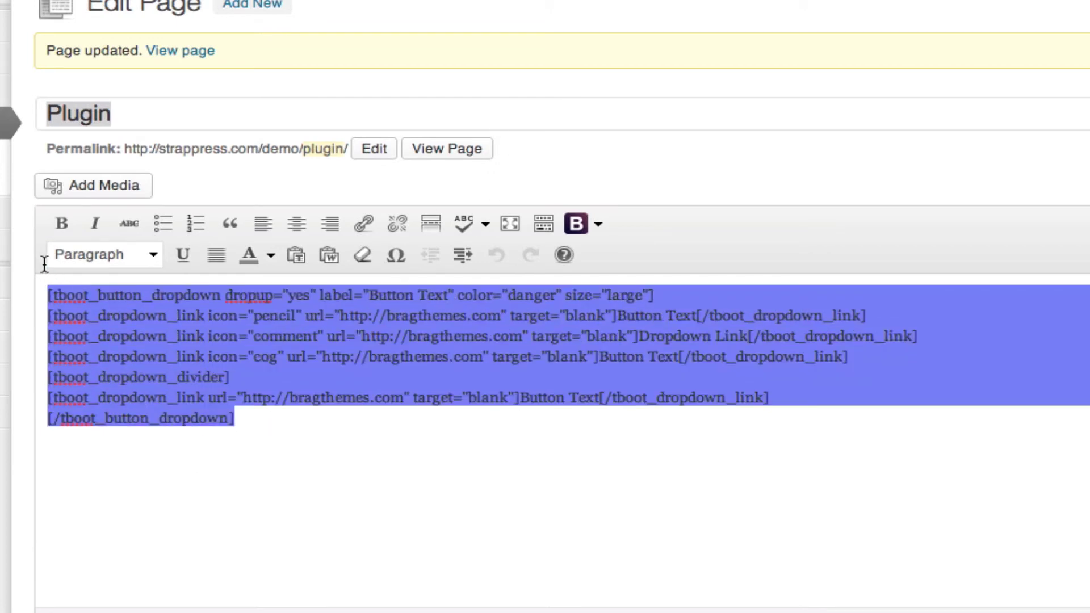
key("BackSpace")
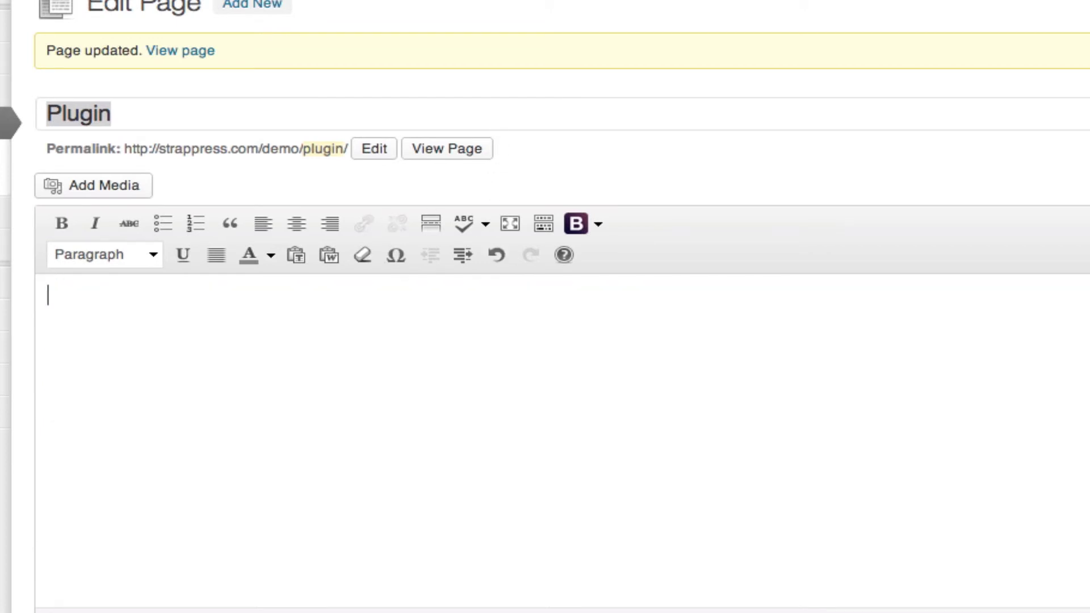
left_click(598, 222)
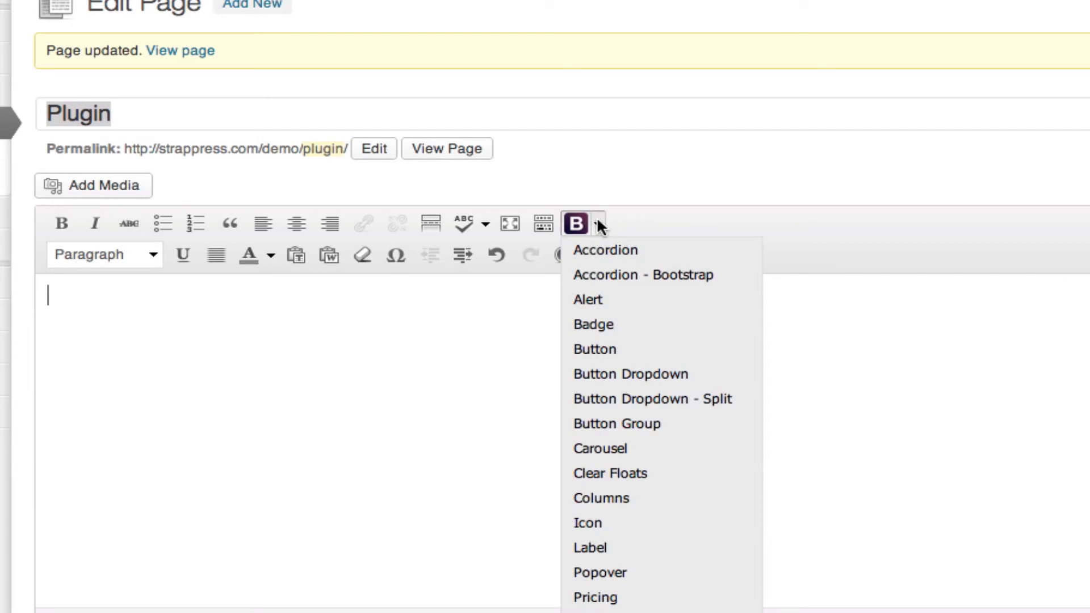
left_click(646, 399)
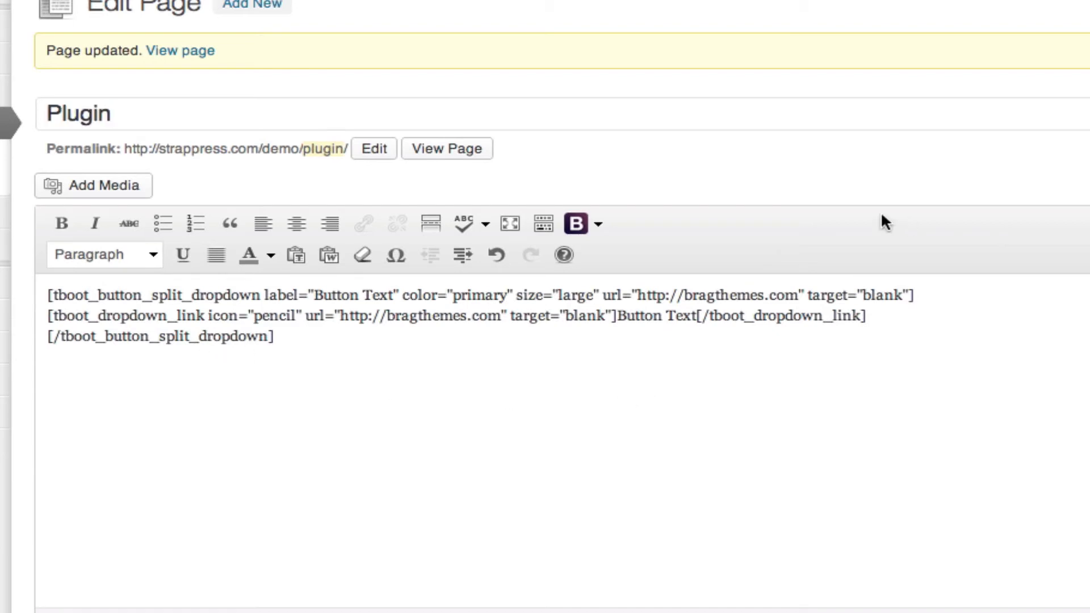
Reload the published Plugin page and try the split dropdown button's toggle
key("super+r")
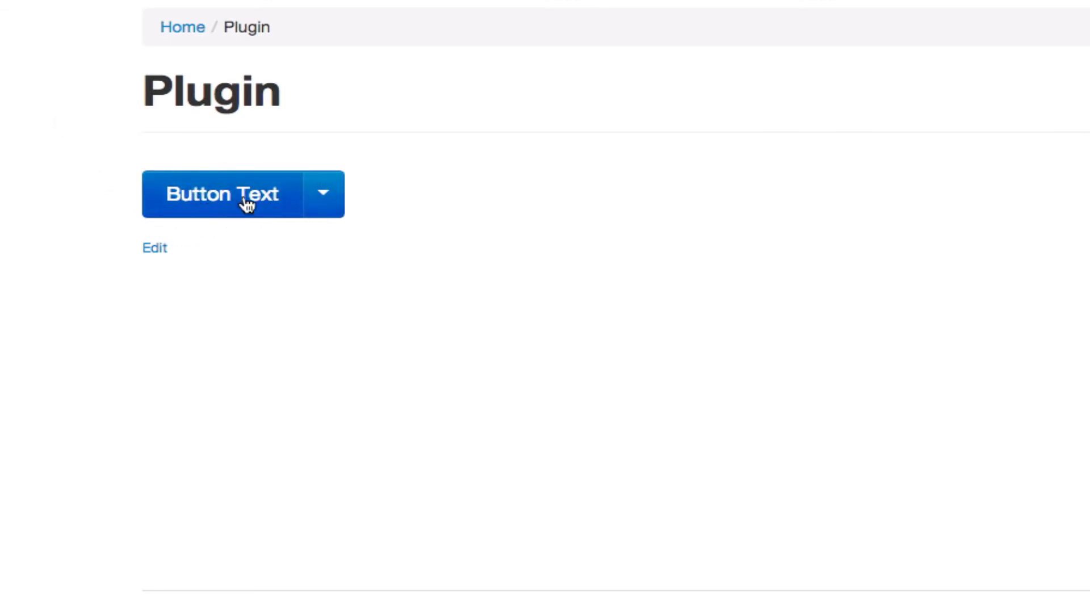
left_click(324, 201)
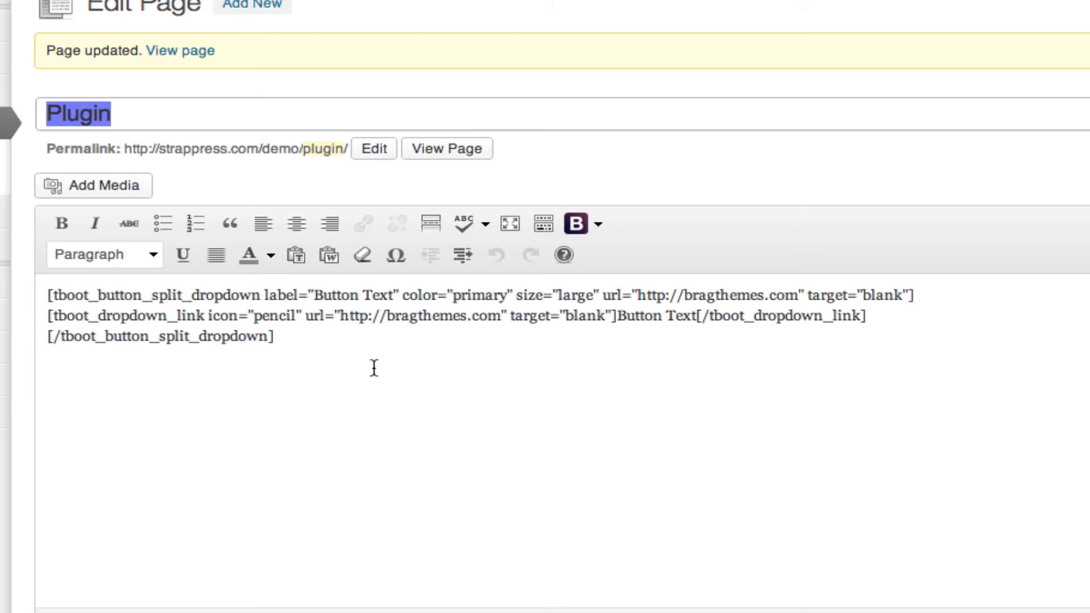
Replace the whole split dropdown shortcode in the page content with the Button Group shortcode and update the page
left_click(599, 224)
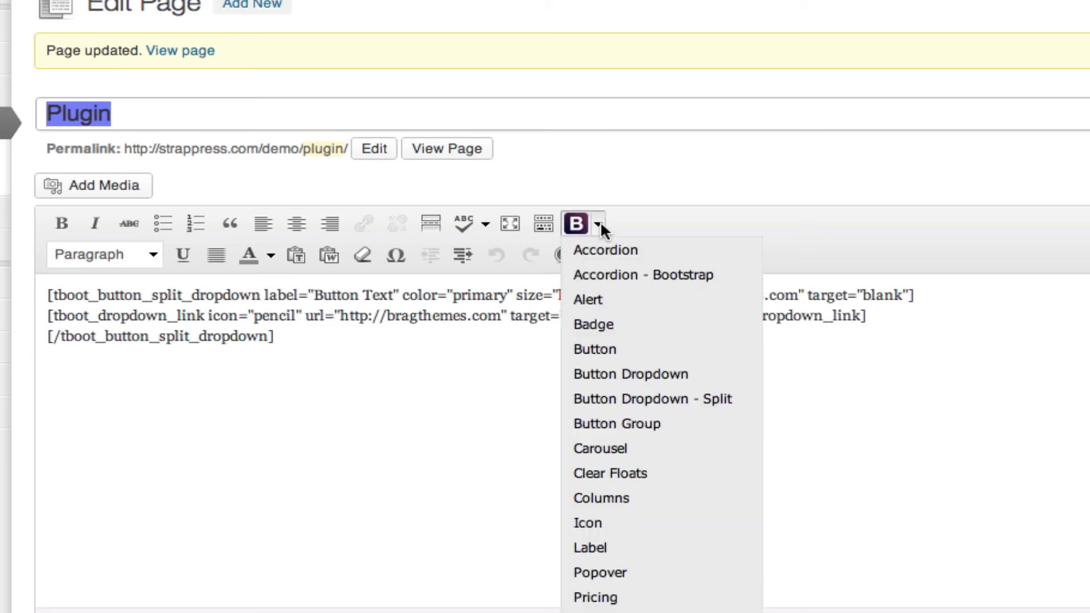
left_click(379, 335)
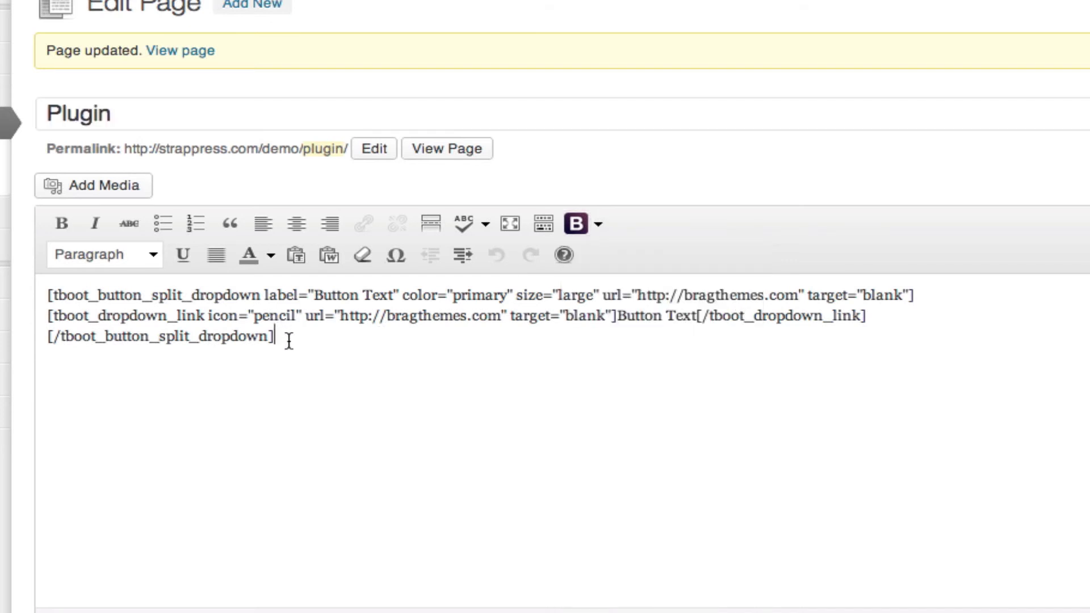
left_click_drag(289, 341, 38, 294)
key("BackSpace")
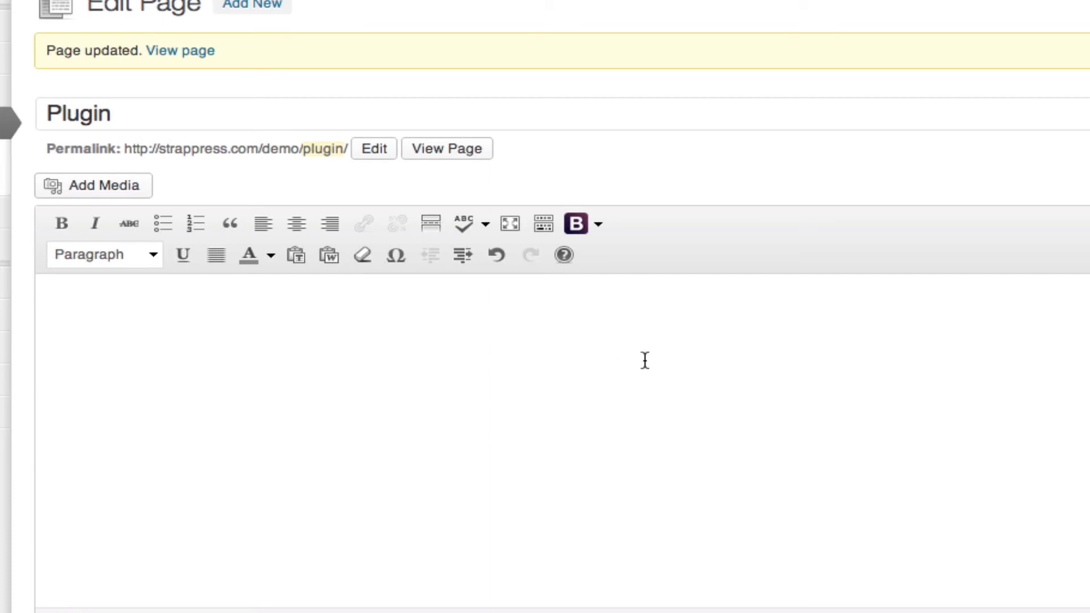
left_click(596, 222)
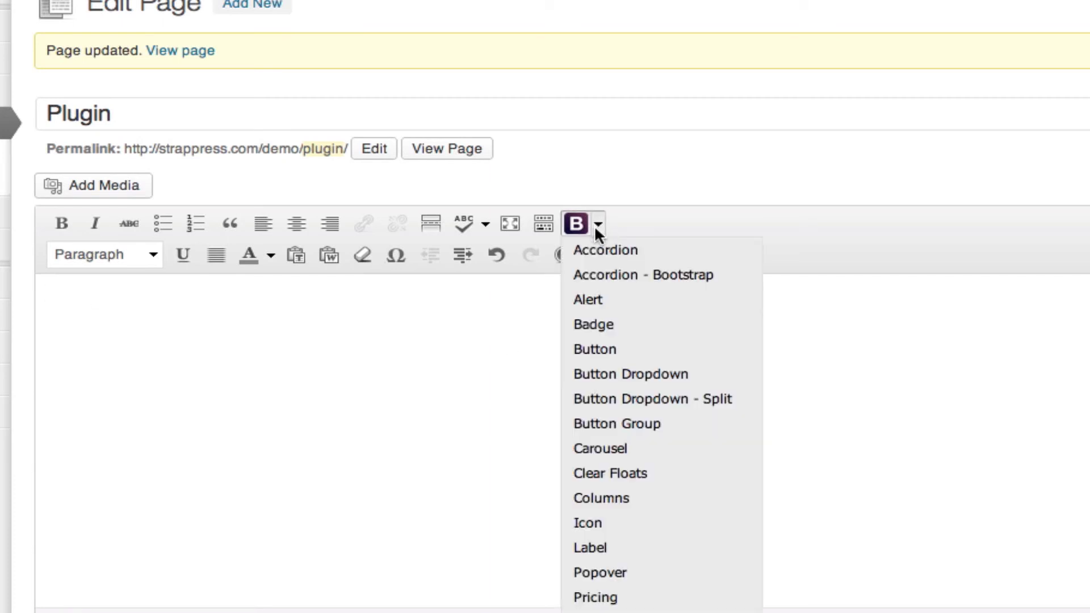
left_click(629, 423)
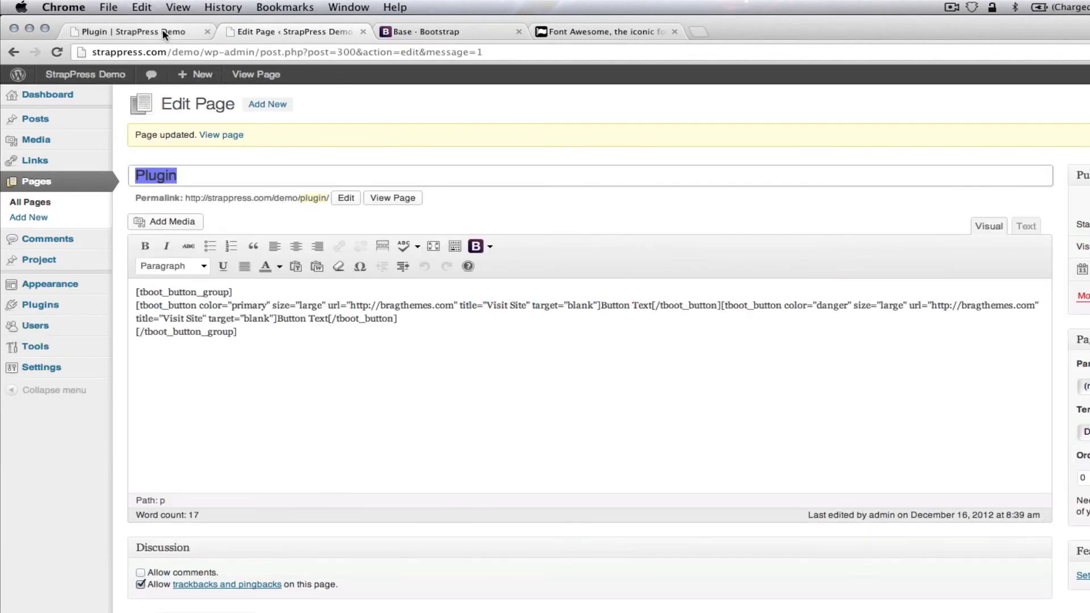
Reload the published Plugin page and check the button group
left_click(162, 33)
left_click(59, 52)
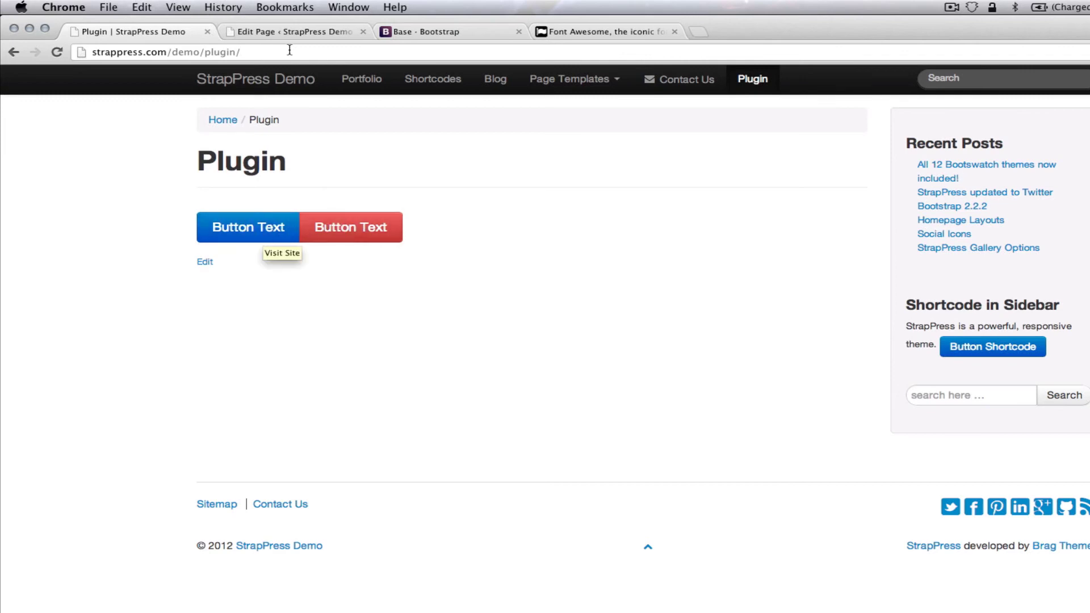
Duplicate the danger button shortcode inside the button group, use [tboot_icon icon="facebook"] as the copy's content, and update the page
left_click(290, 32)
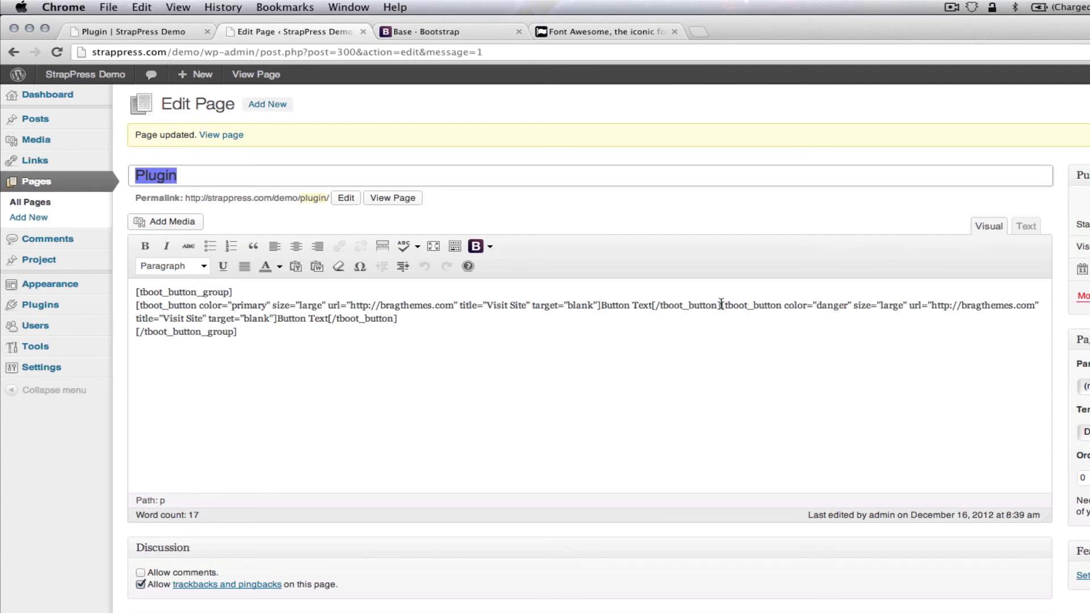
left_click_drag(721, 305, 728, 322)
key("super+c")
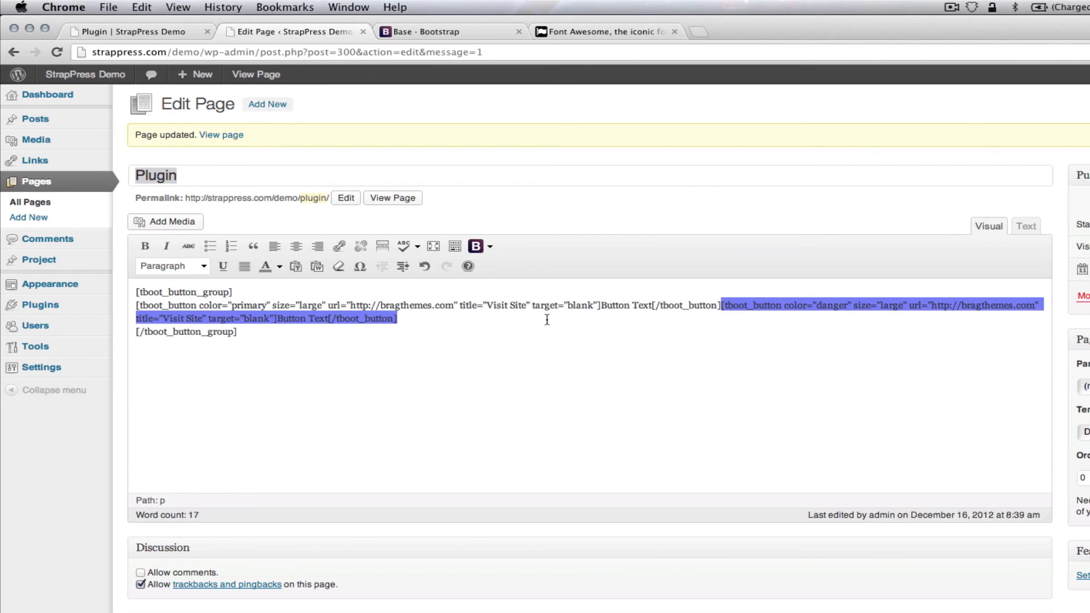
left_click(419, 323)
key("super+v")
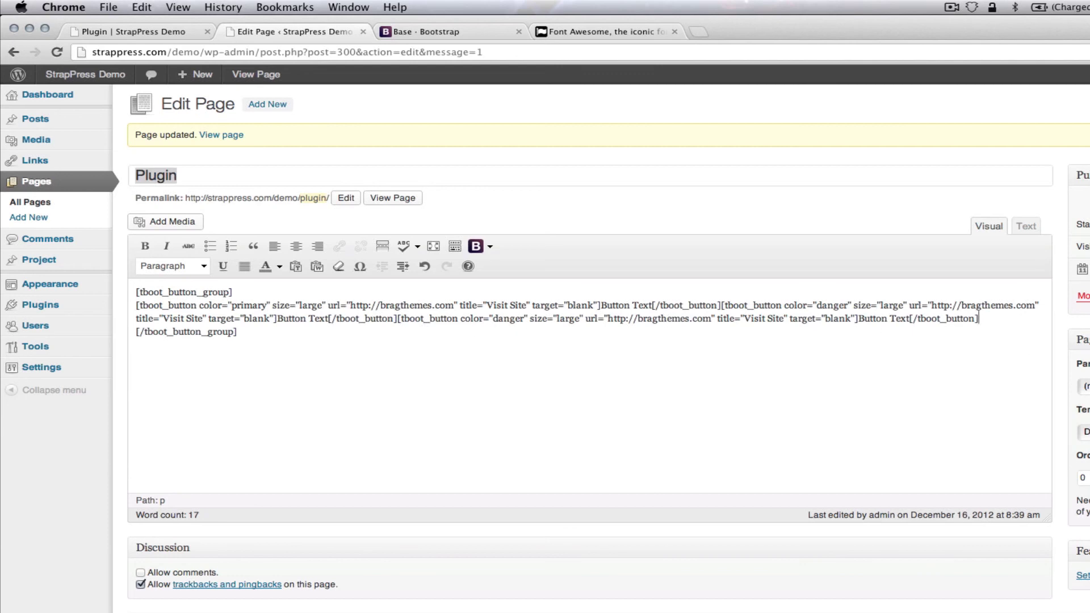
key("super+r")
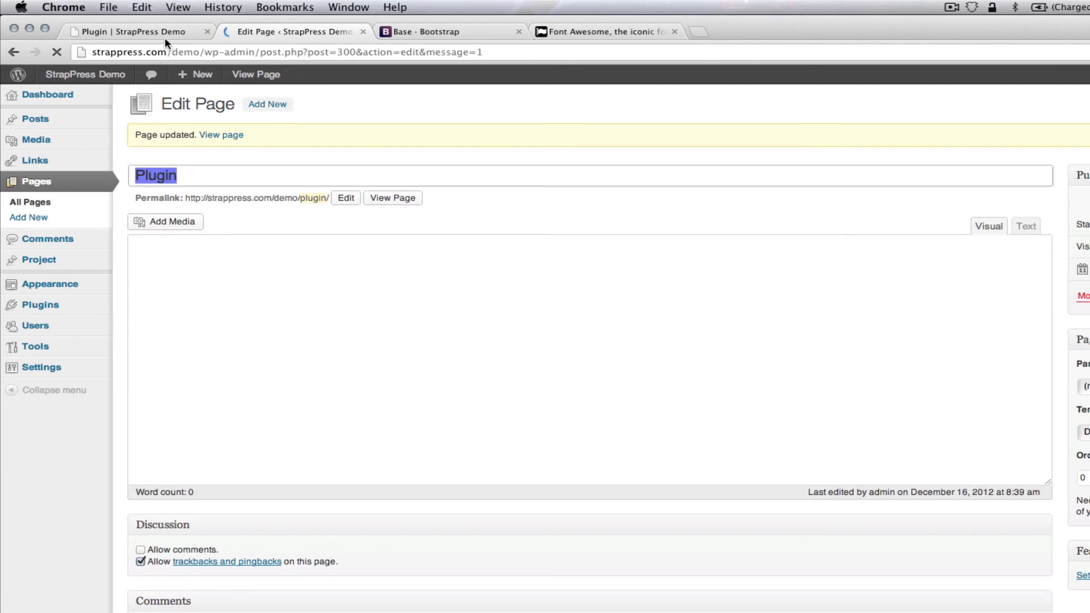
Reload the published Plugin page and check the button group with its third button
left_click(165, 37)
left_click(57, 52)
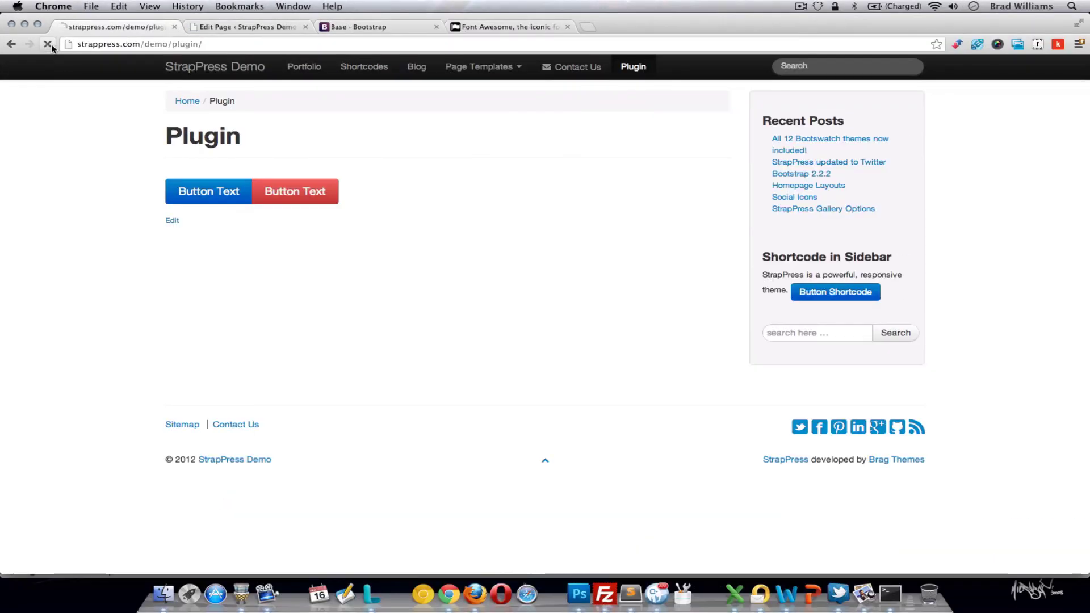
Add vertical="yes" to the opening tboot_button_group tag and update the page
key("super+alt+Left")
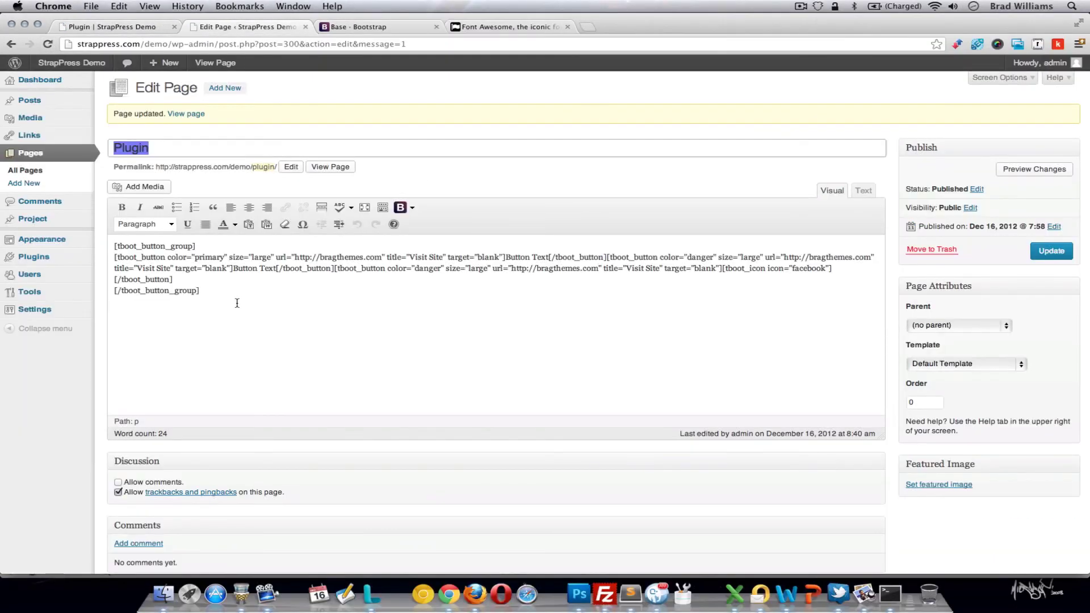
left_click(192, 246)
type("ver")
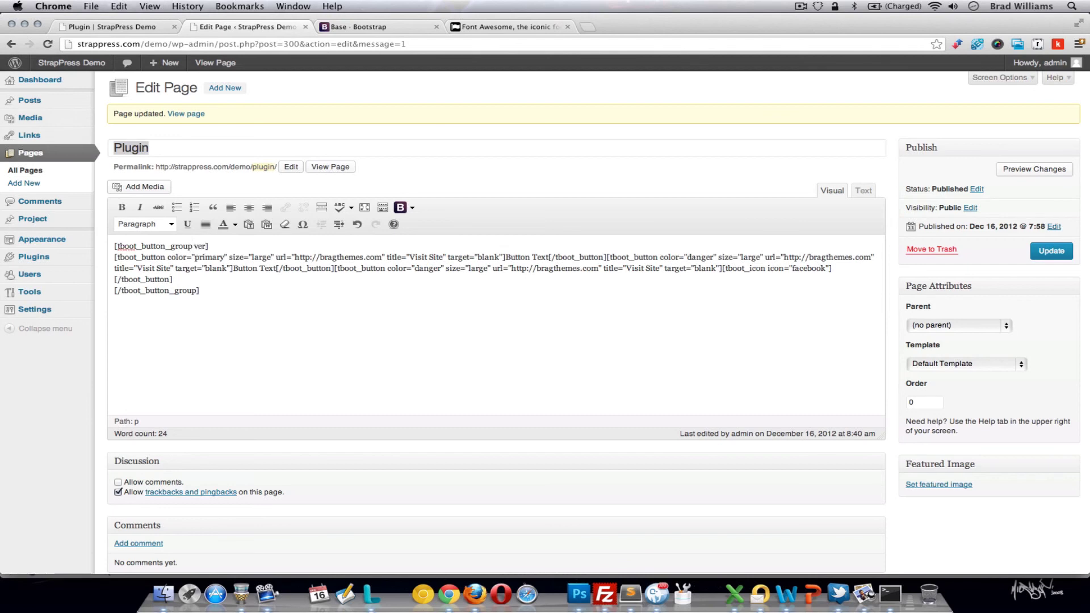
type("tical=\"yes\"")
left_click(1051, 251)
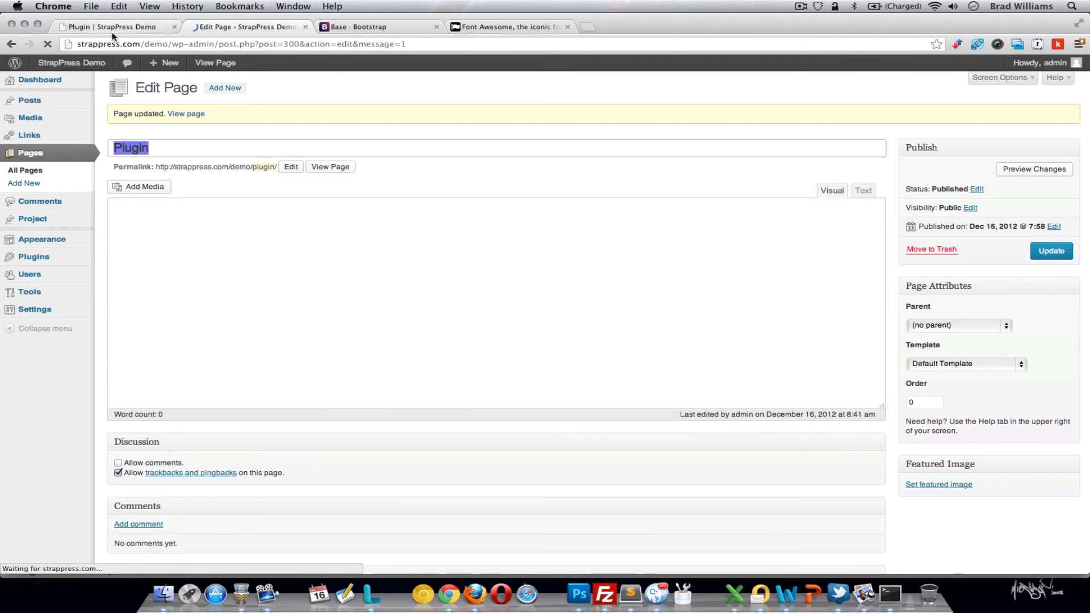
Reload the published Plugin page and check the vertical layout of the button group
left_click(108, 27)
left_click(47, 43)
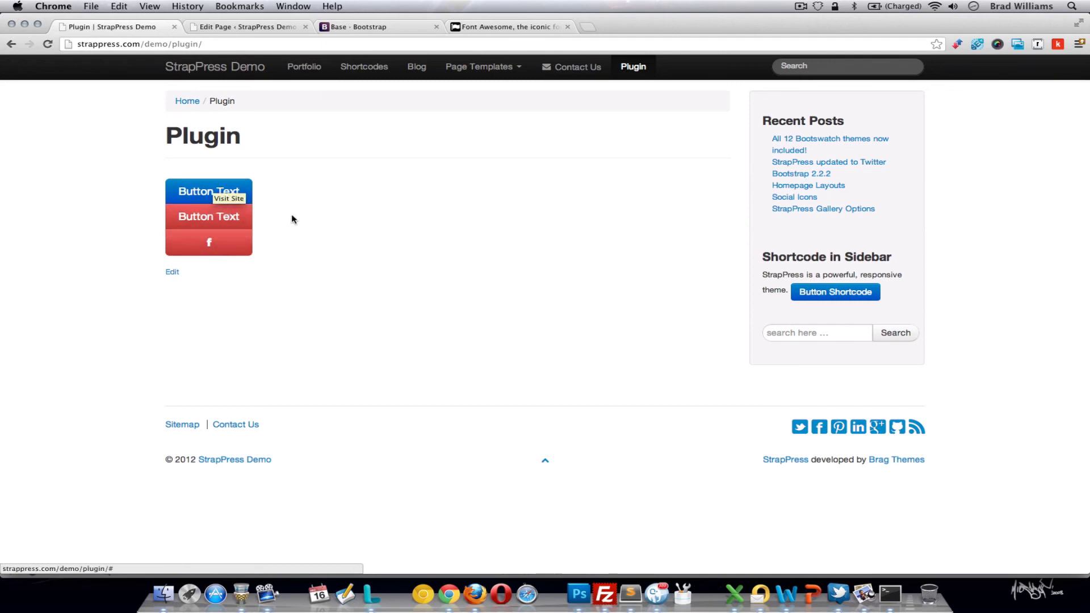
left_click(250, 27)
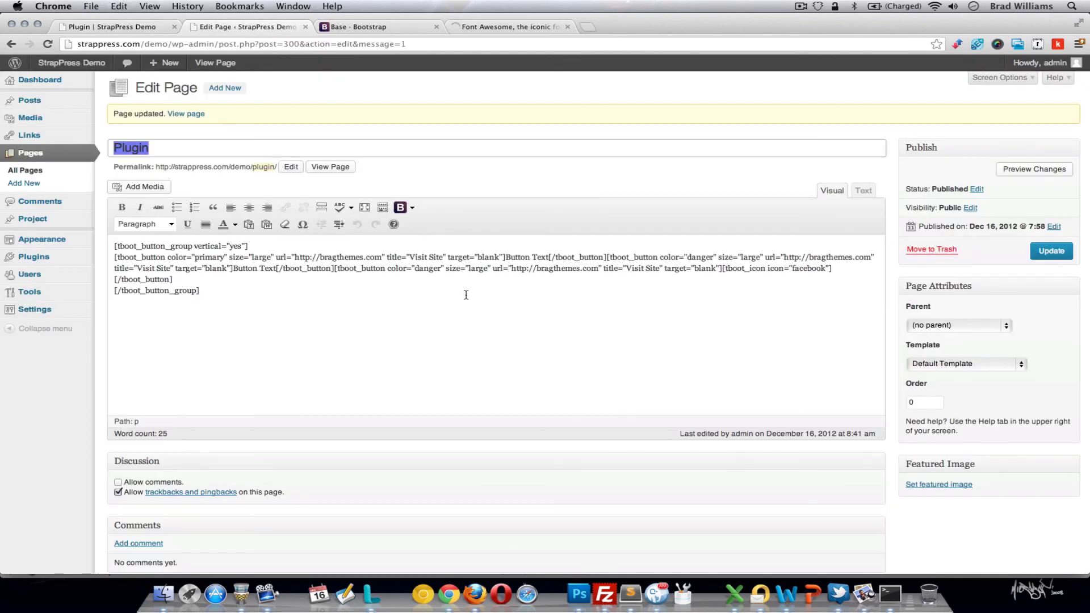
left_click(412, 207)
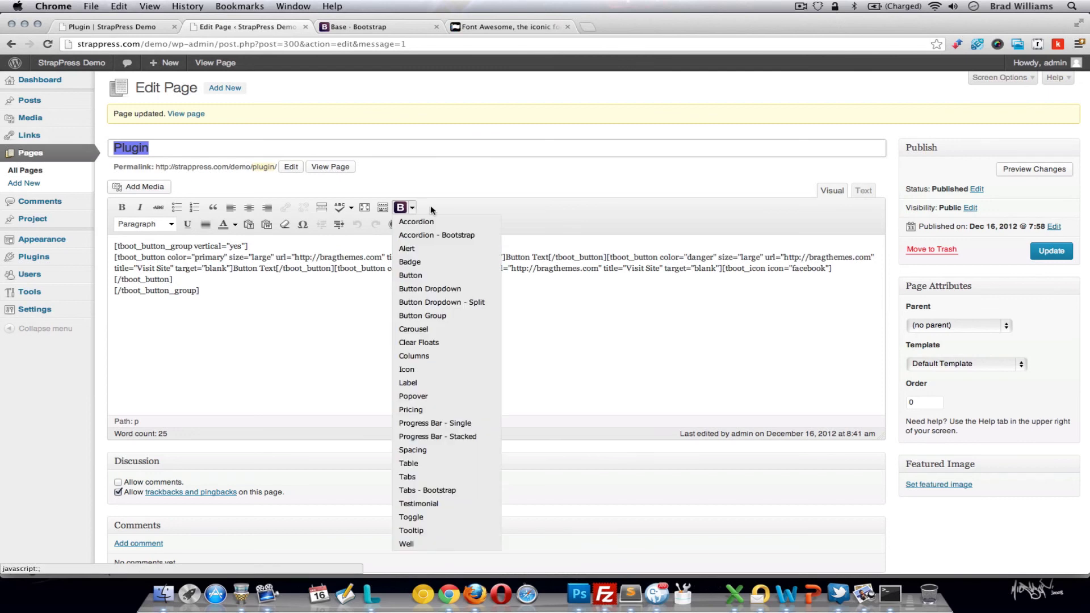
left_click(463, 210)
Examine the default button styles and button sizes in the Bootstrap Base CSS documentation
left_click(429, 27)
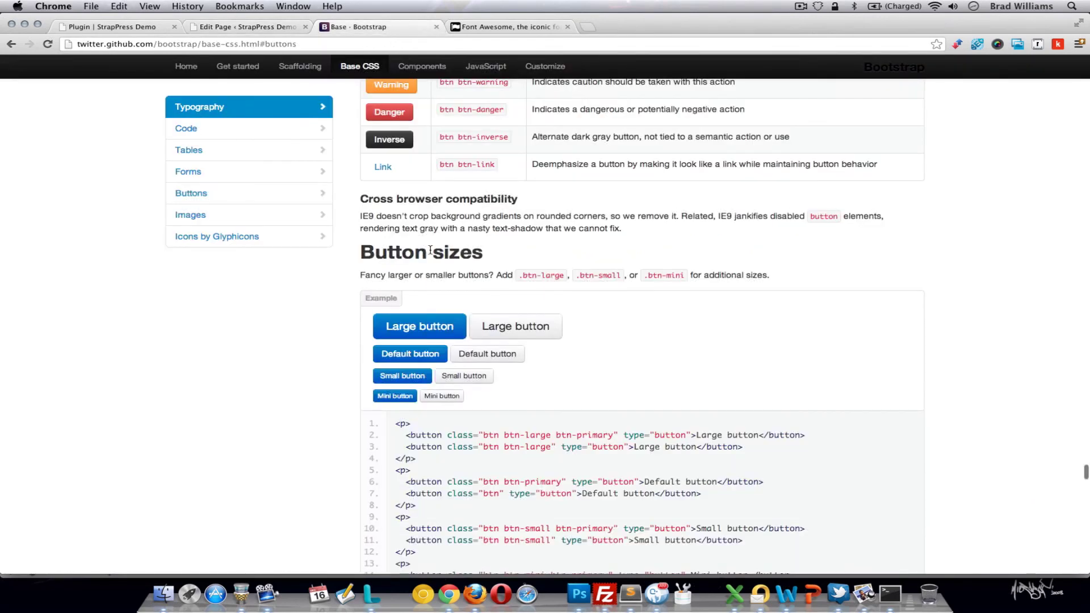
scroll(361, 270, "up", 6)
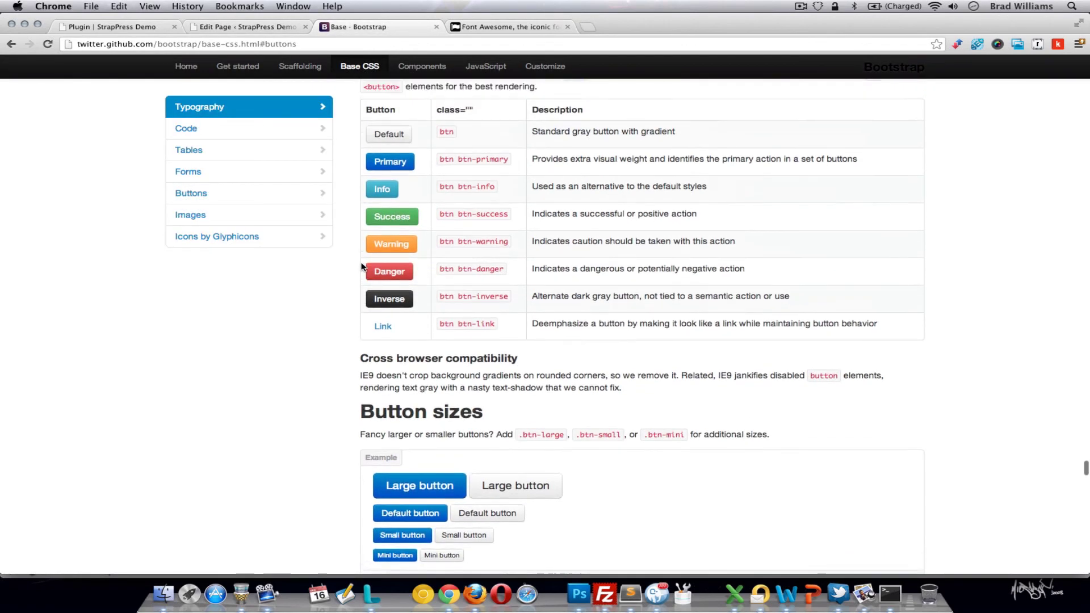
scroll(362, 267, "up", 2)
scroll(362, 268, "down", 2)
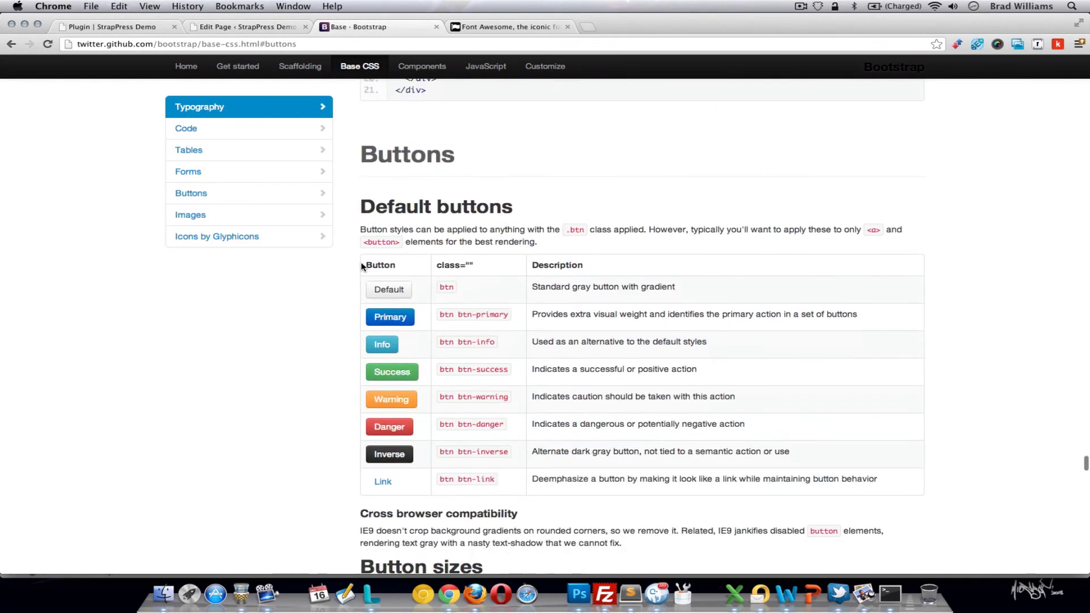
scroll(333, 328, "down", 3)
scroll(333, 328, "down", 15)
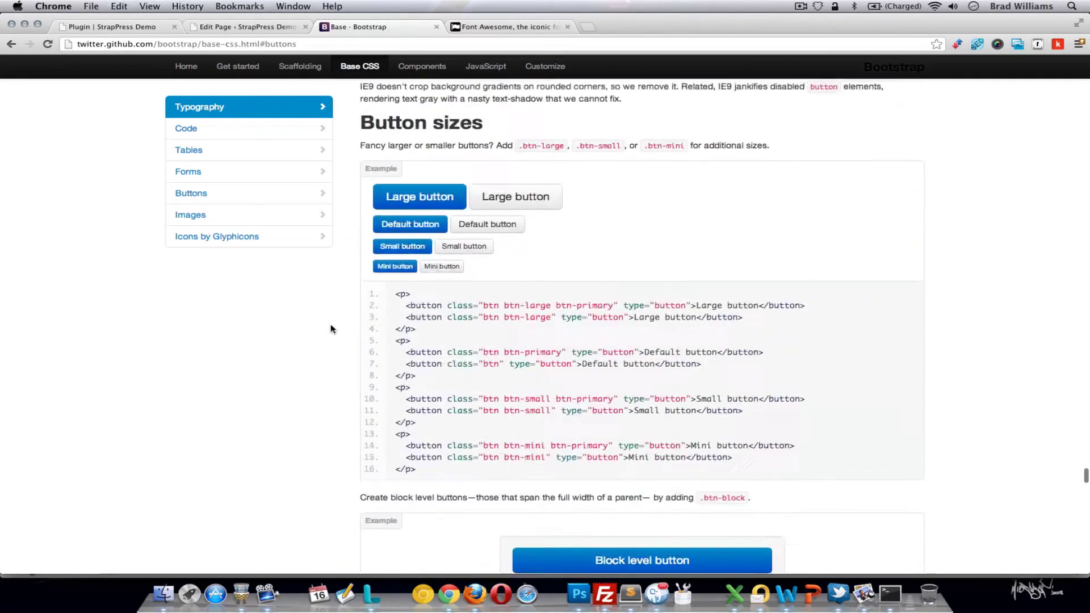
scroll(332, 329, "up", 15)
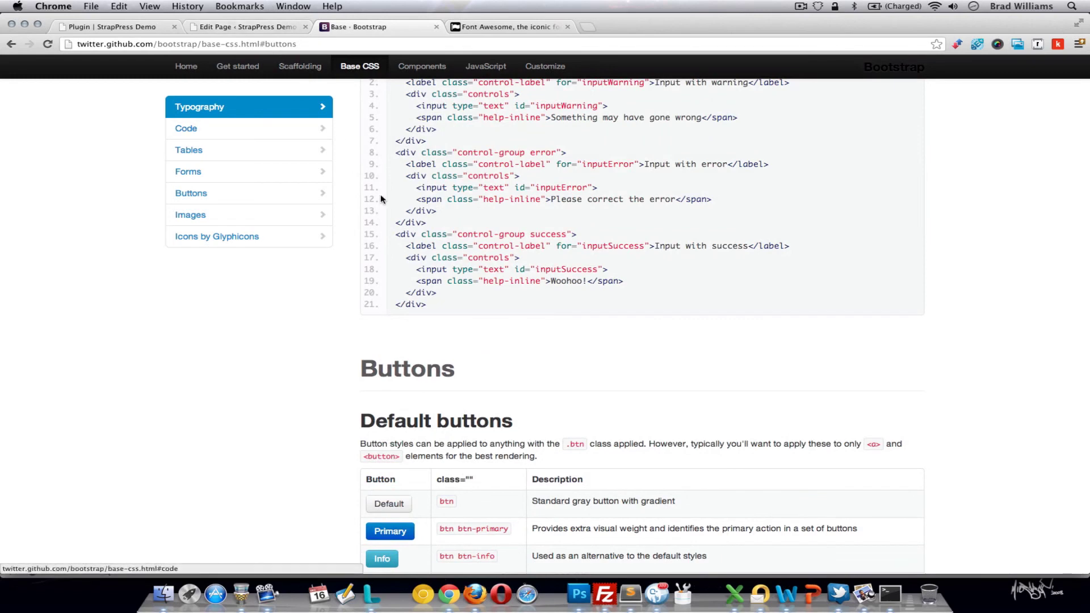
left_click(109, 26)
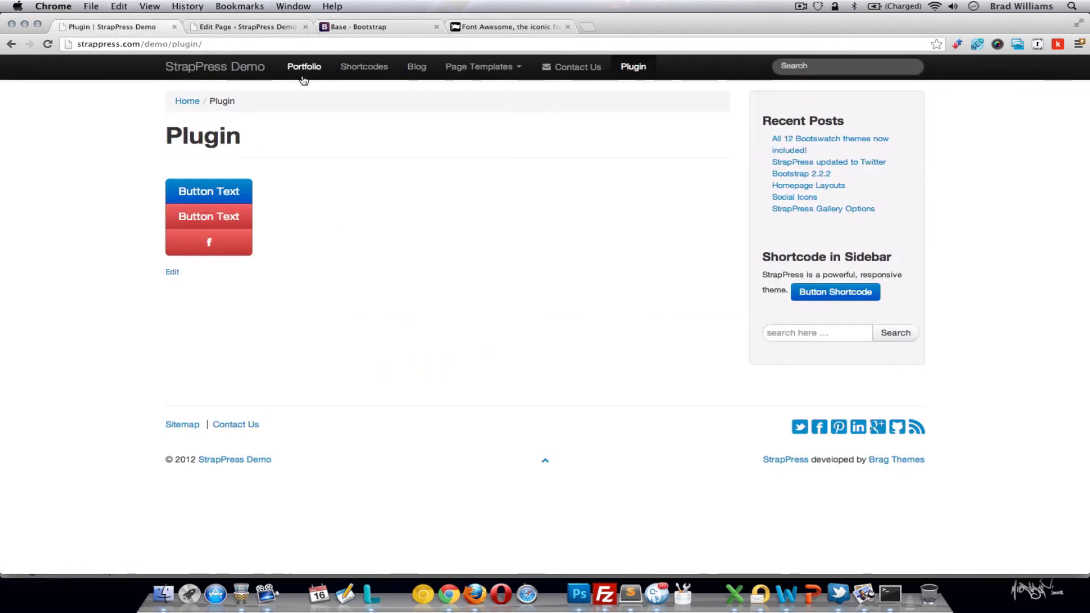
left_click(250, 26)
left_click(410, 206)
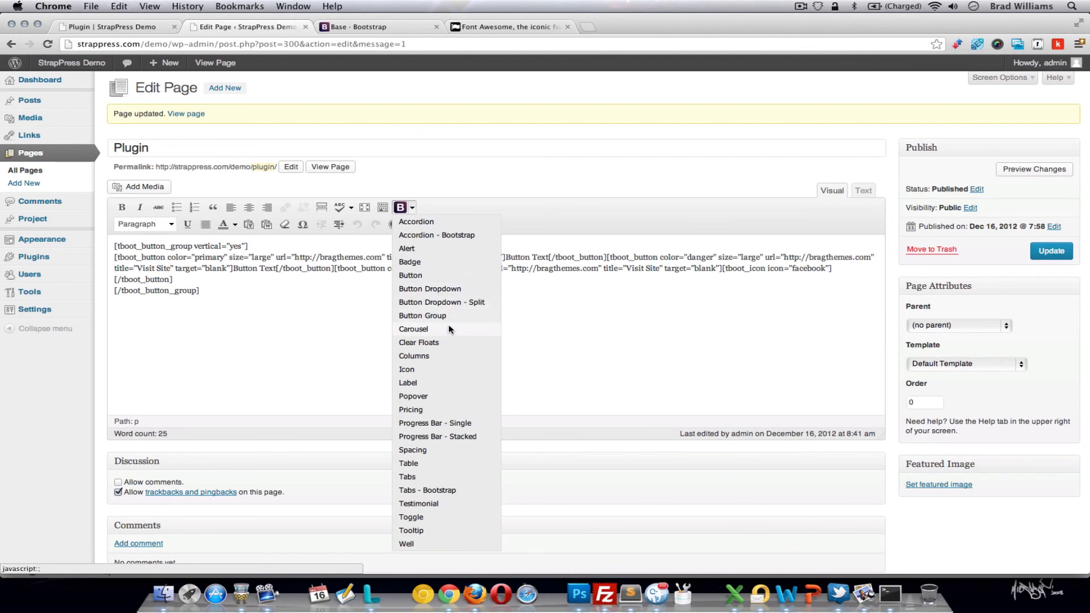
left_click(564, 350)
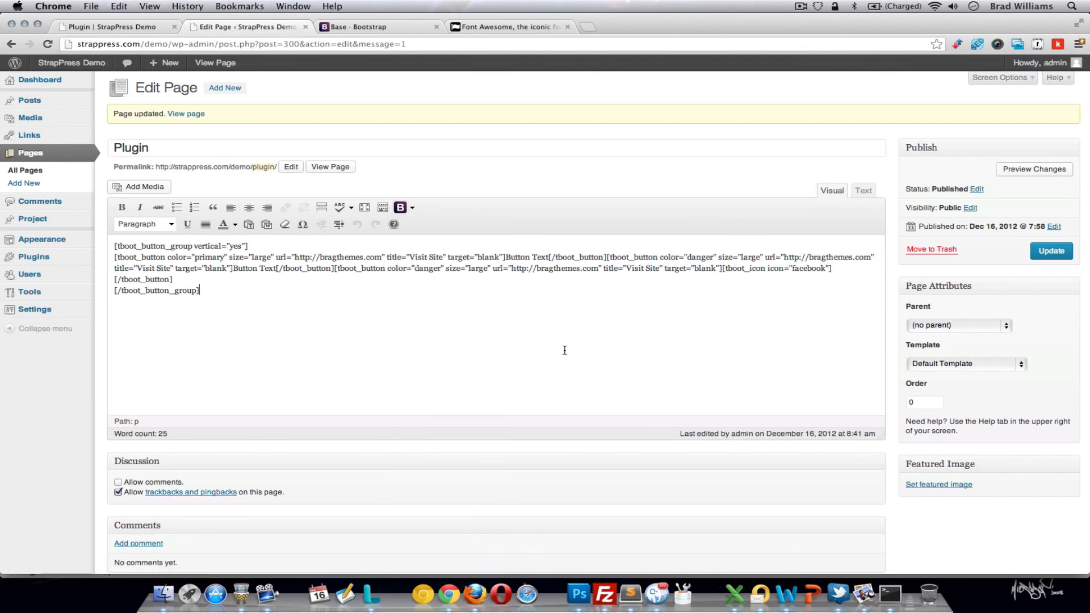